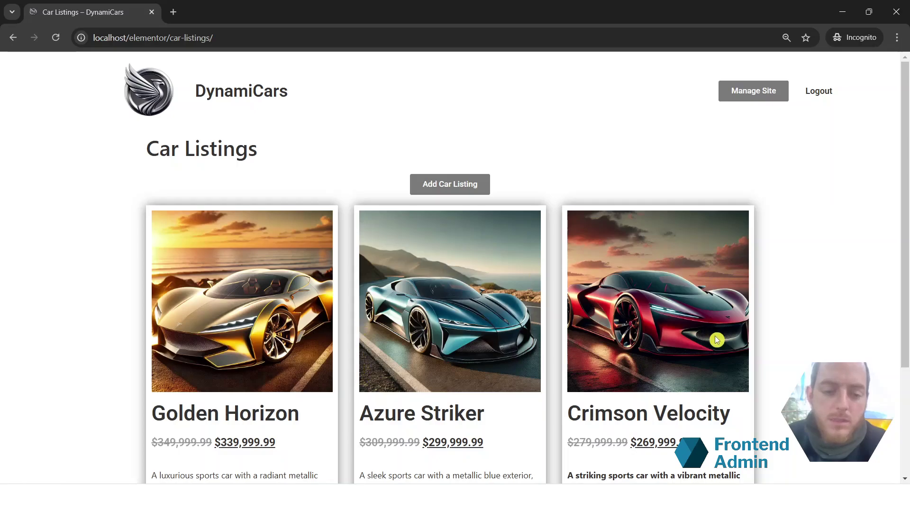
Step: Open the new-car listing form from the DynamiCars Car Listings page
scroll(716, 339, down, 1)
scroll(716, 340, down, 1)
scroll(475, 299, up, 2)
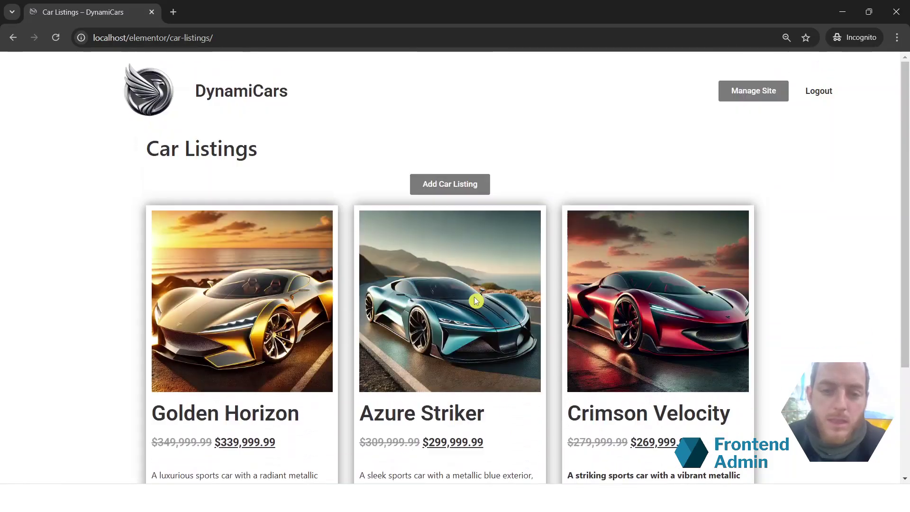
click(455, 187)
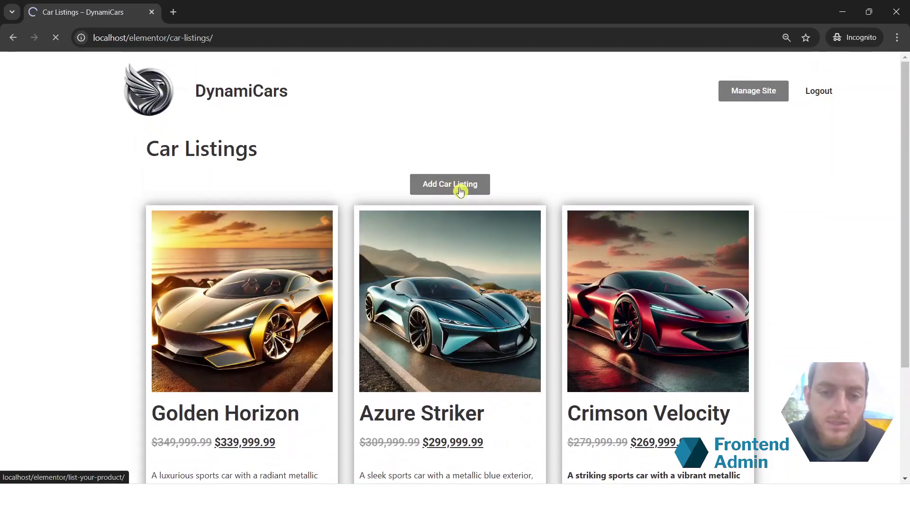
Step: Enter 'Emerald Mirage' as the car's title
click(369, 195)
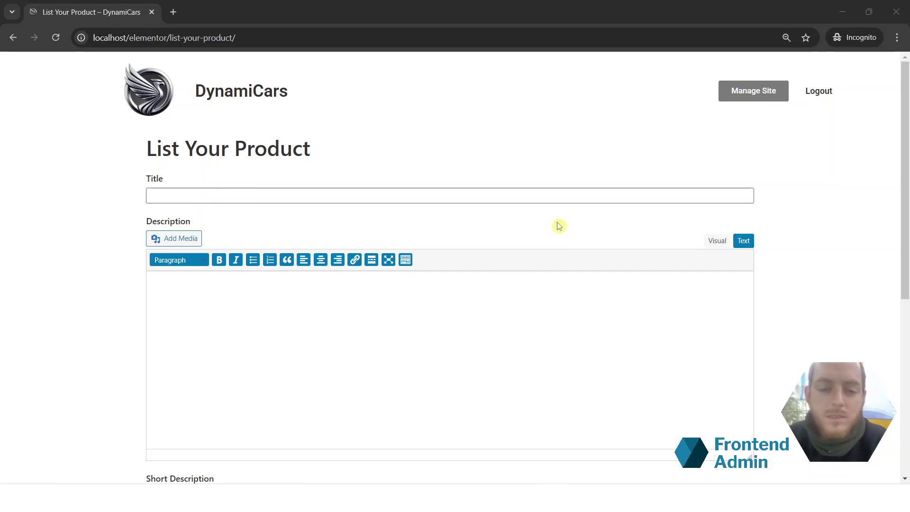
click(443, 200)
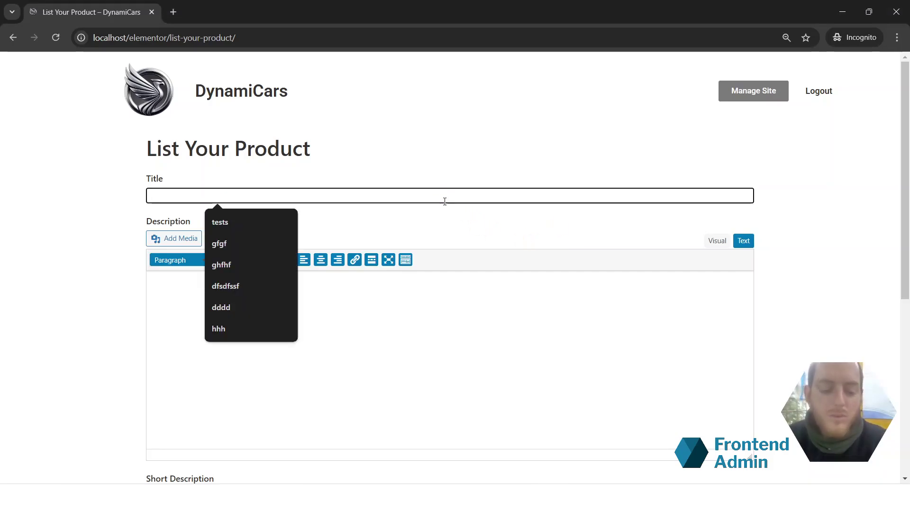
text(Emerald Mirage)
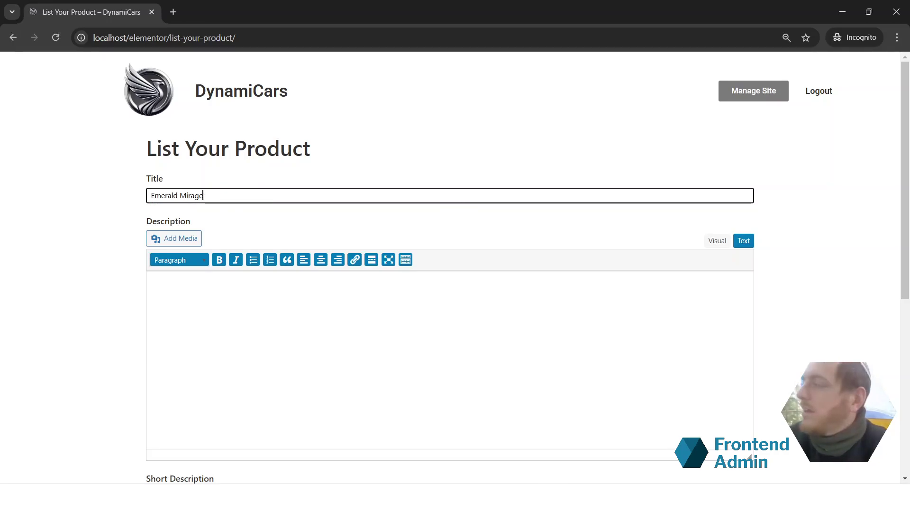
Step: Paste the copied car description into both Description and Short Description
key(alt+Tab)
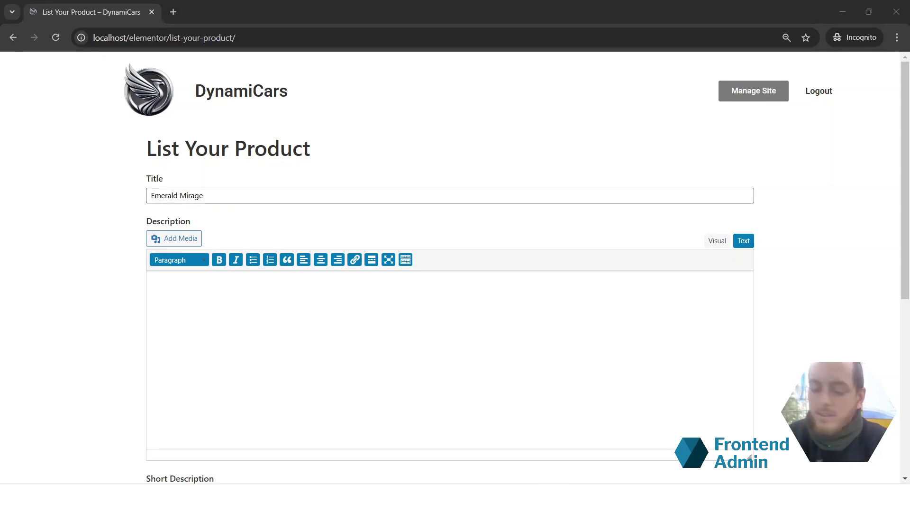
click(604, 300)
text(A bold sports car with a striking metallic green finish and gold alloy wheels, designed to turn heads in an urban setting. With scissor doors, sharp angles, and LED headlights, it blends futuristic aesthetics with high performance, illuminated by neon city lights.)
scroll(476, 253, down, 4)
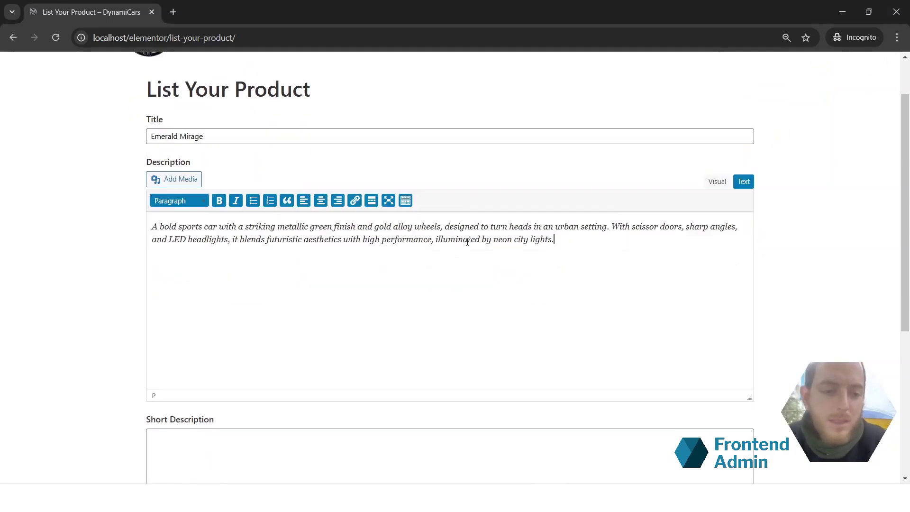
click(362, 333)
text(A bold sports car with a striking metallic green finish and gold alloy wheels, designed to turn heads in an urban setting. With scissor doors, sharp angles, and LED headlights, it blends futuristic aesthetics with high performance, illuminated by neon city lights.)
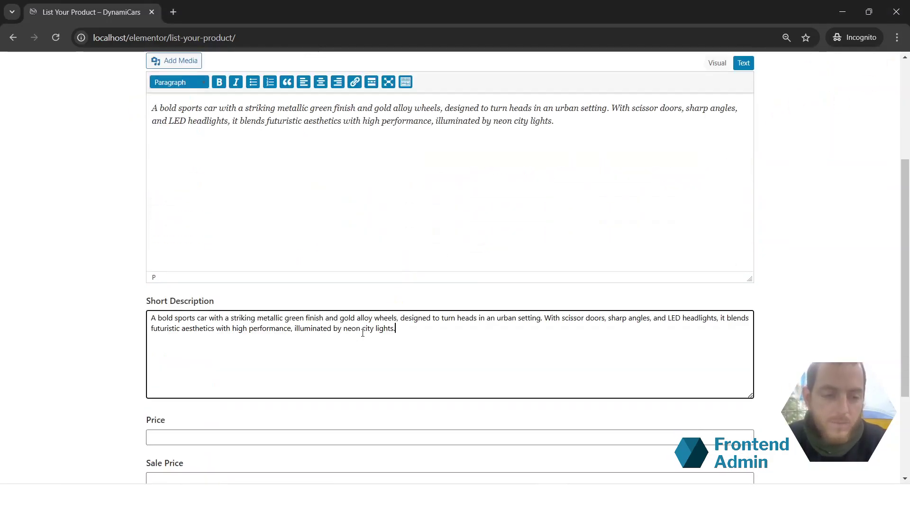
scroll(362, 333, down, 3)
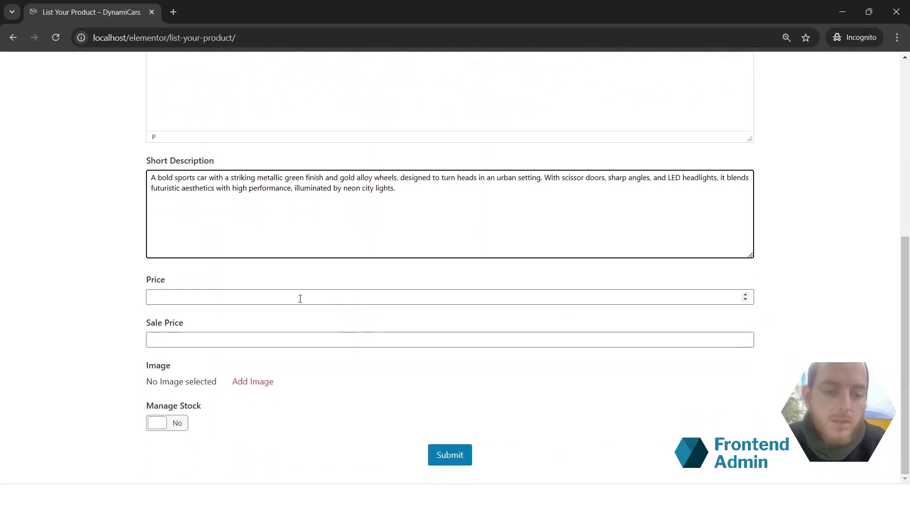
Step: Enter 320000 in the Price field
click(300, 298)
key(alt+Tab)
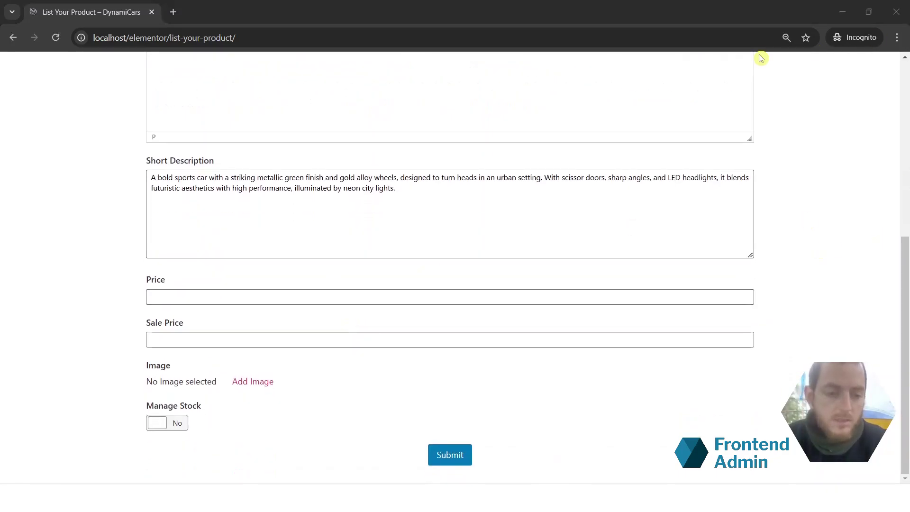
click(305, 297)
text(320000)
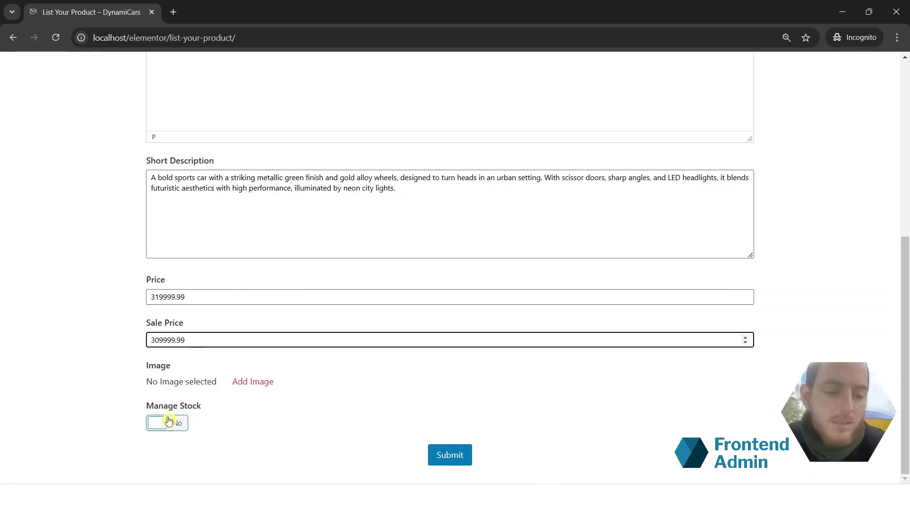
Step: Turn on Manage Stock and set the stock quantity to 3
click(168, 420)
scroll(169, 414, down, 2)
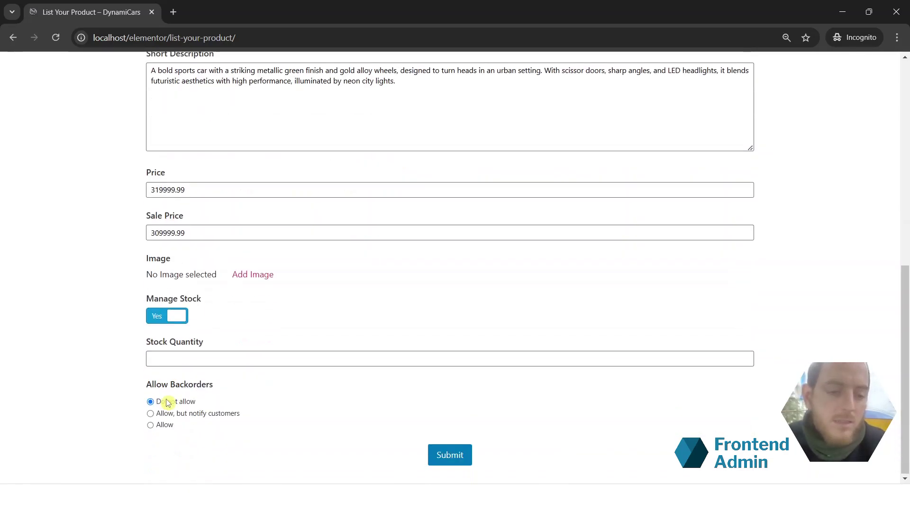
click(209, 355)
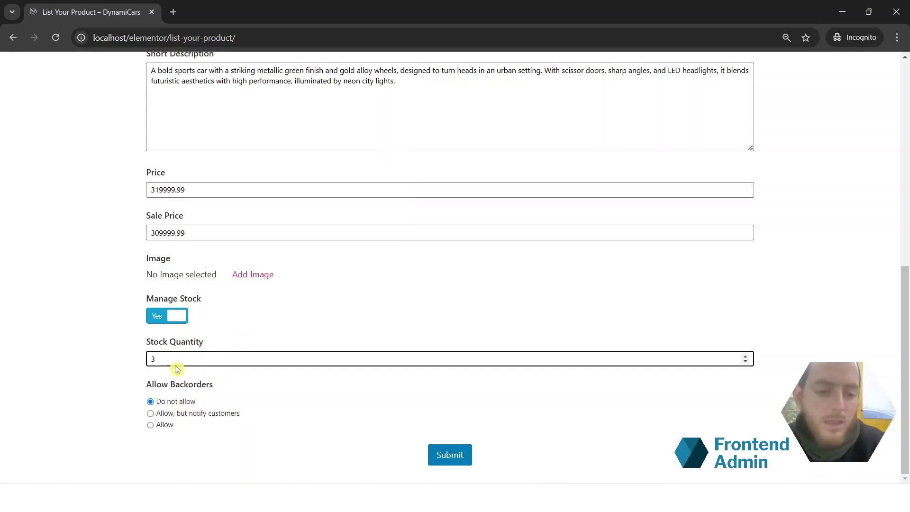
Step: Attach the green sports car image from the Media Library and submit the listing
click(244, 276)
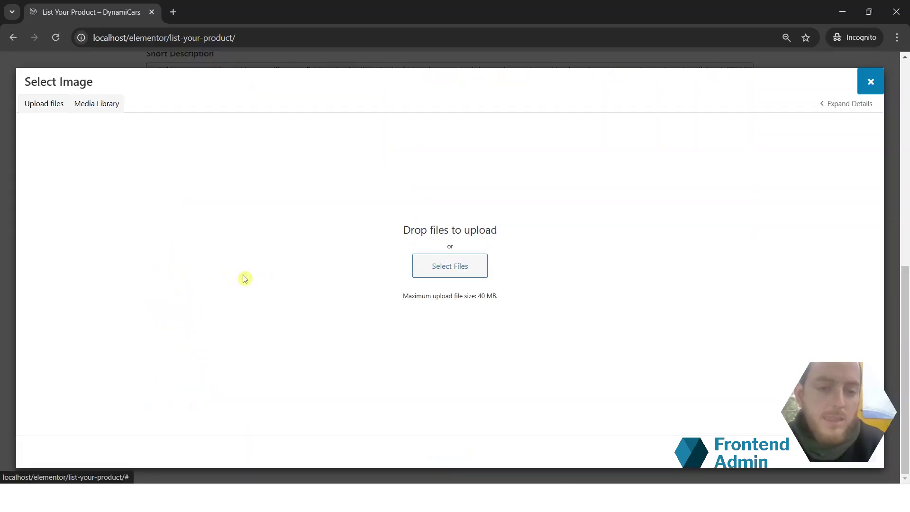
click(104, 107)
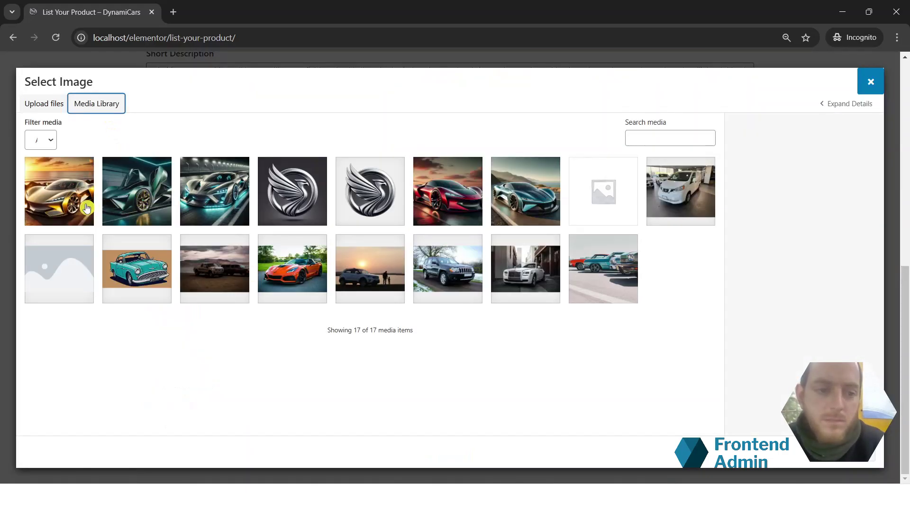
click(140, 192)
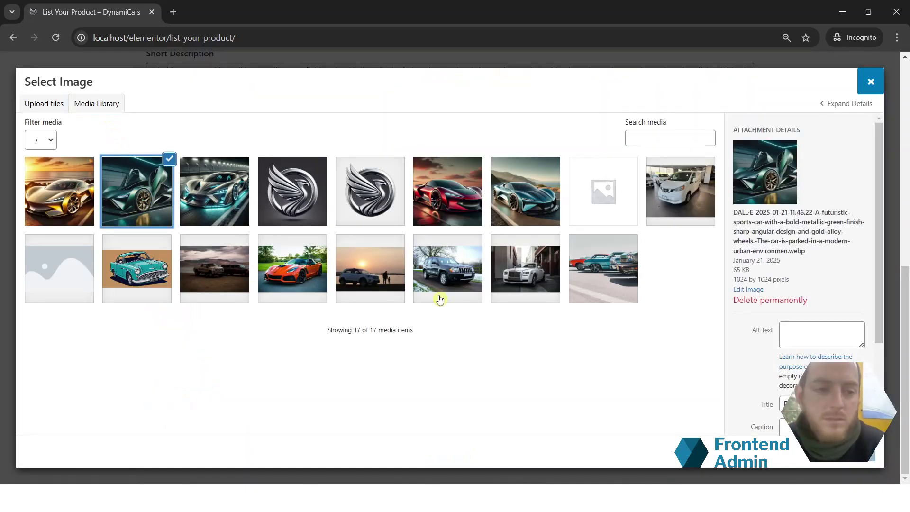
click(853, 454)
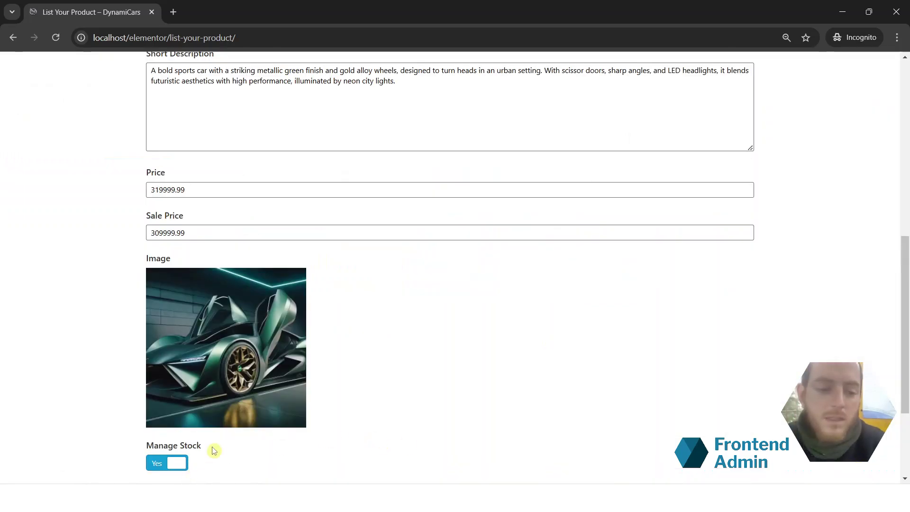
scroll(214, 451, down, 3)
click(454, 445)
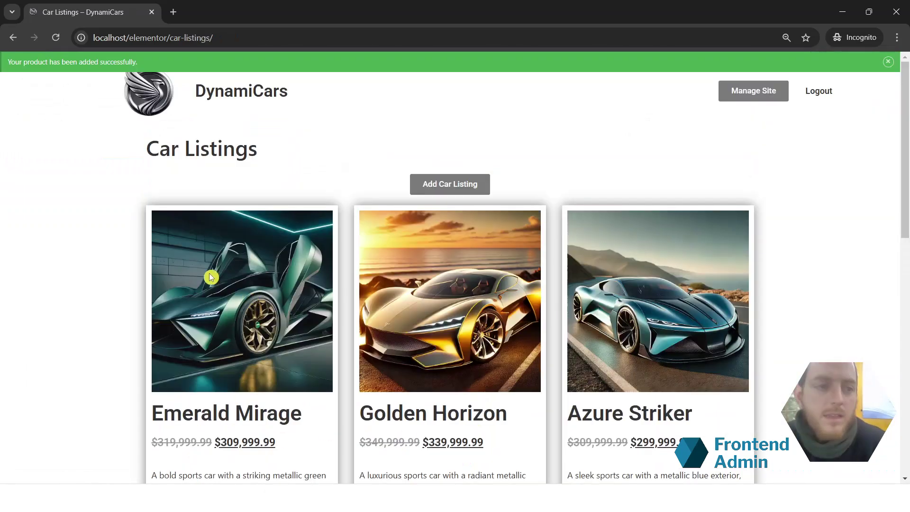
Step: Check the new Emerald Mirage card's prices and stock, then switch to the Elementor editor
scroll(190, 109, down, 2)
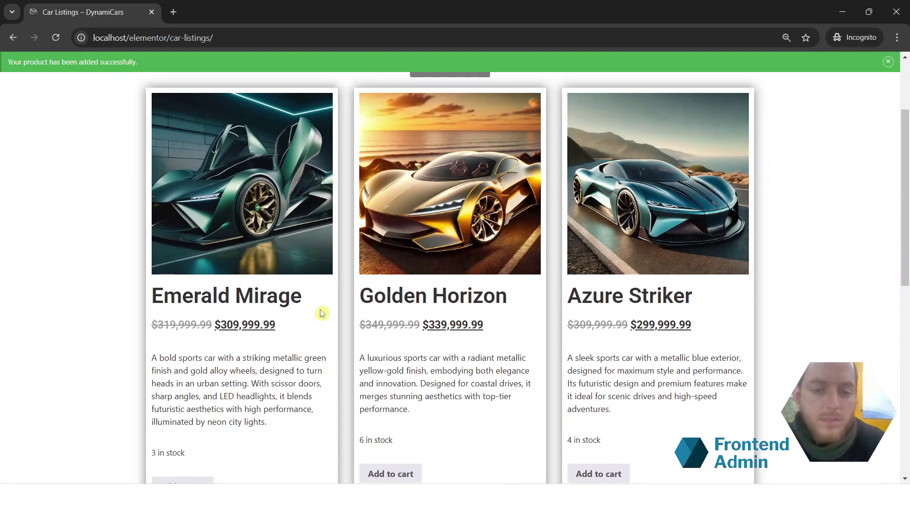
scroll(332, 285, up, 1)
scroll(389, 256, down, 1)
scroll(424, 256, down, 1)
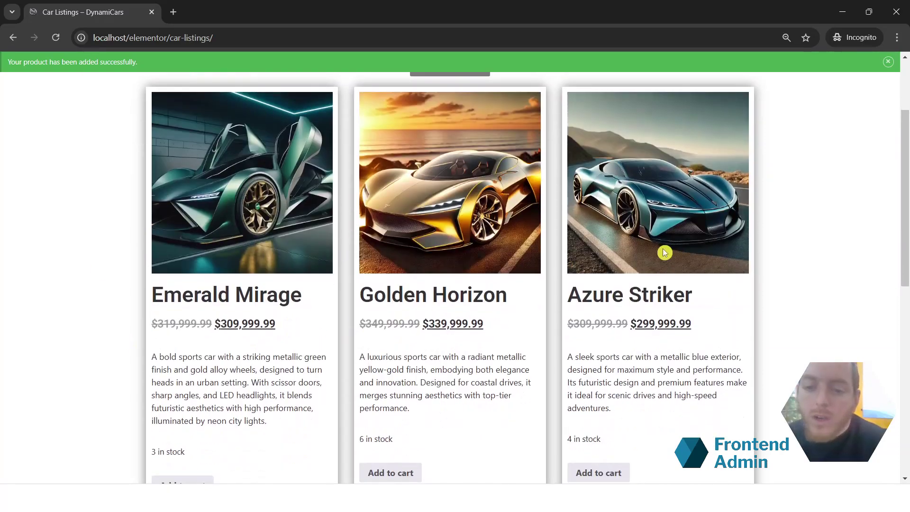
scroll(665, 253, up, 1)
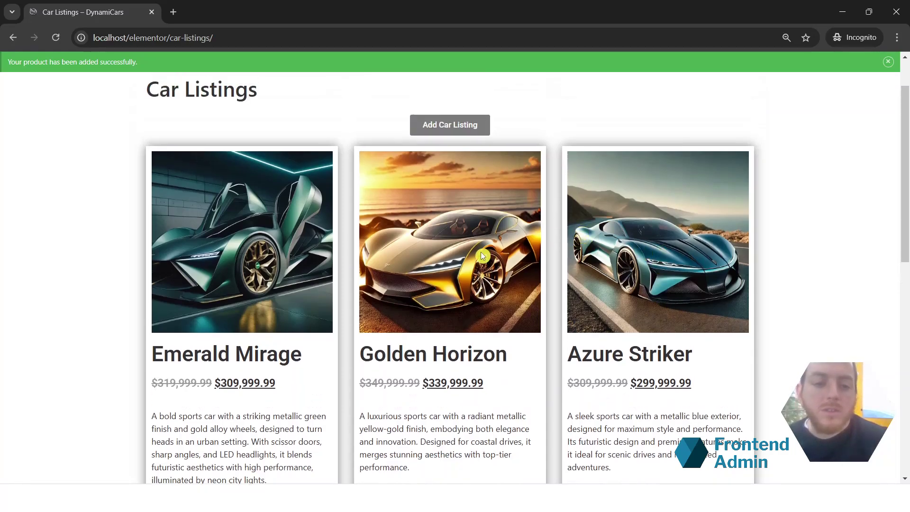
key(alt+Tab)
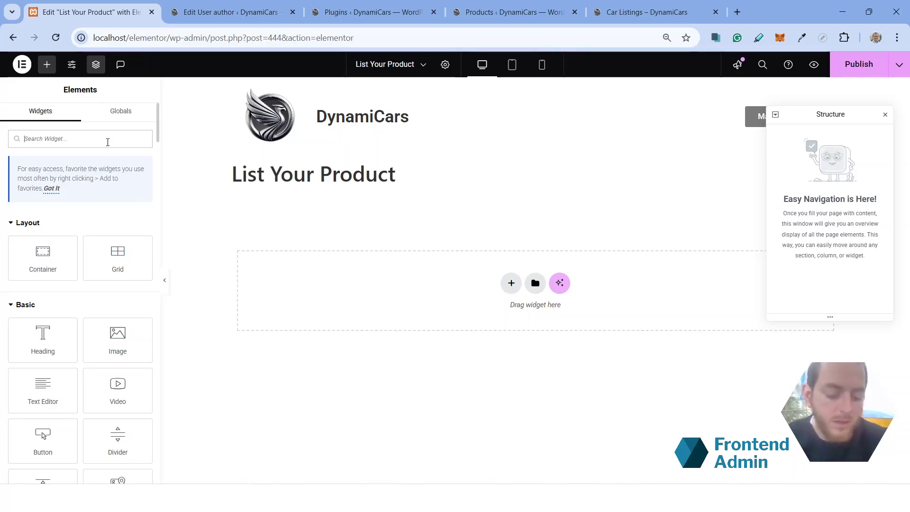
Step: Search 'add pr' and drop the Add Product Form widget into the empty page container
text(add pr)
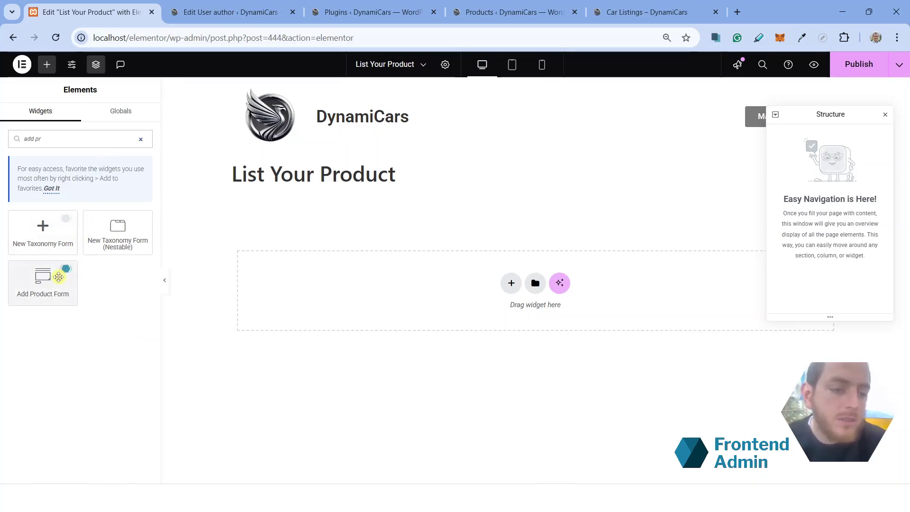
drag(57, 291, 492, 289)
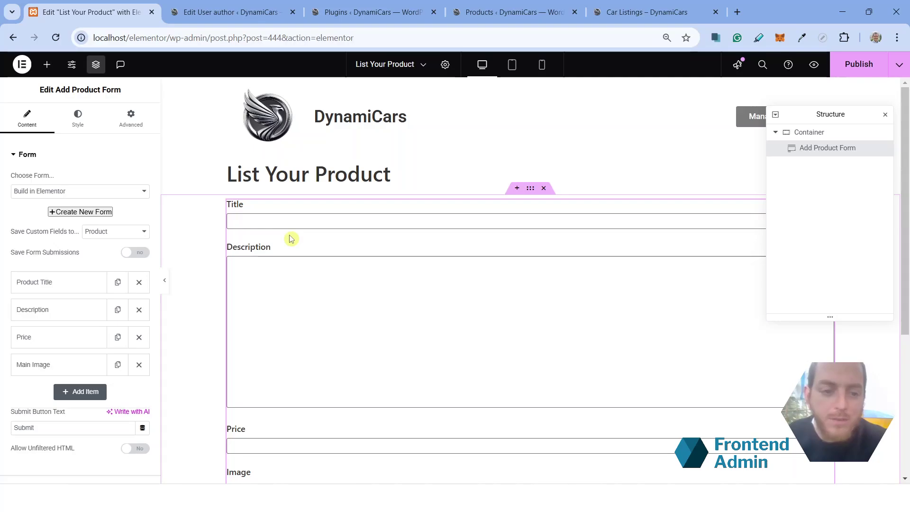
scroll(291, 237, down, 3)
scroll(290, 235, up, 2)
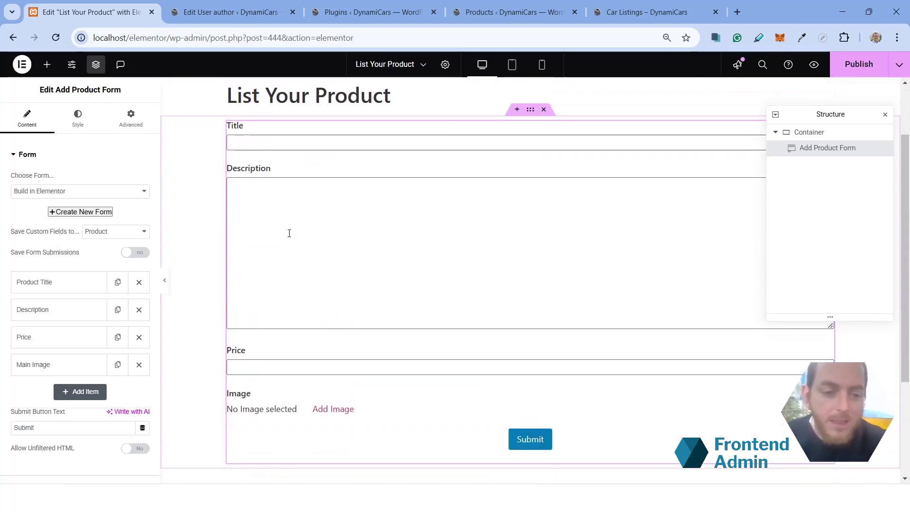
scroll(290, 236, up, 2)
scroll(291, 235, down, 2)
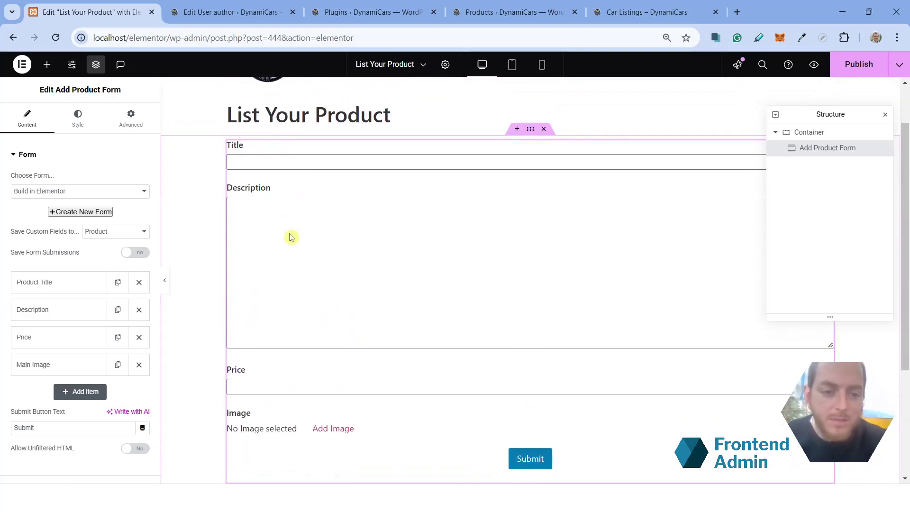
Step: Duplicate the Description field and change the copy's type to Short Description
click(119, 314)
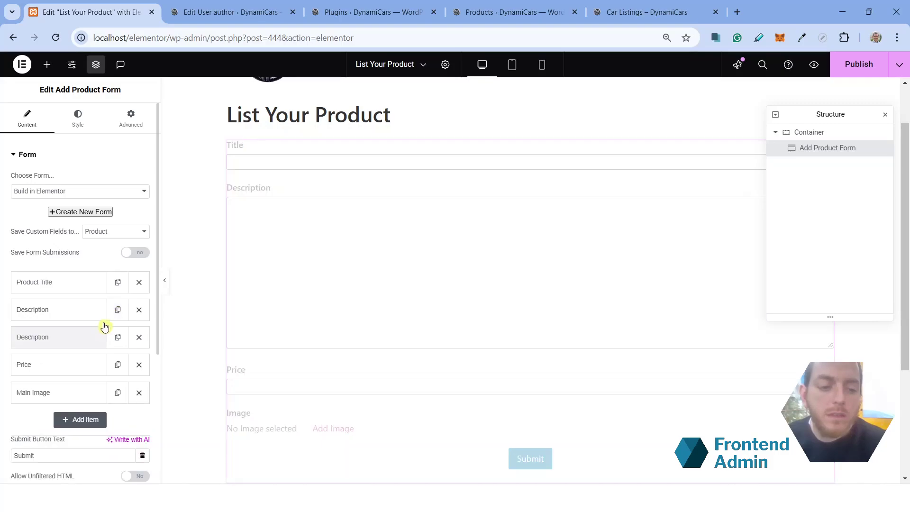
scroll(91, 331, down, 1)
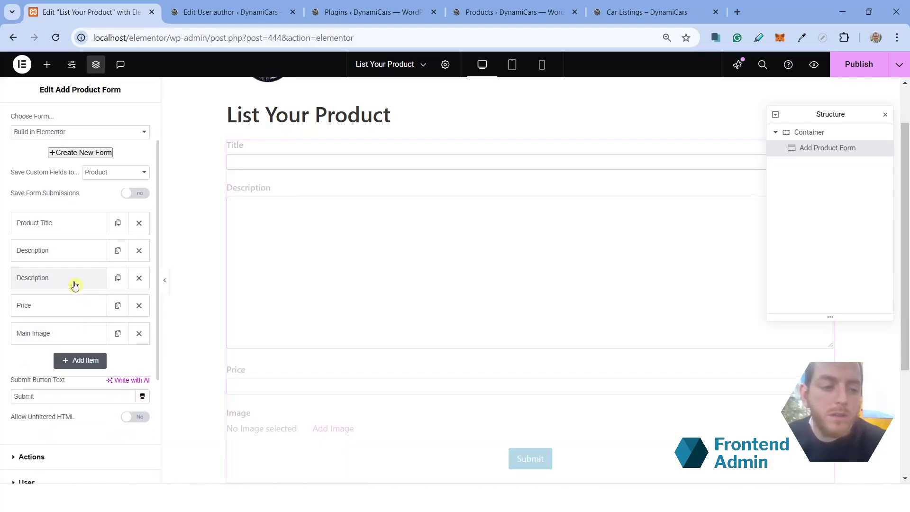
click(75, 284)
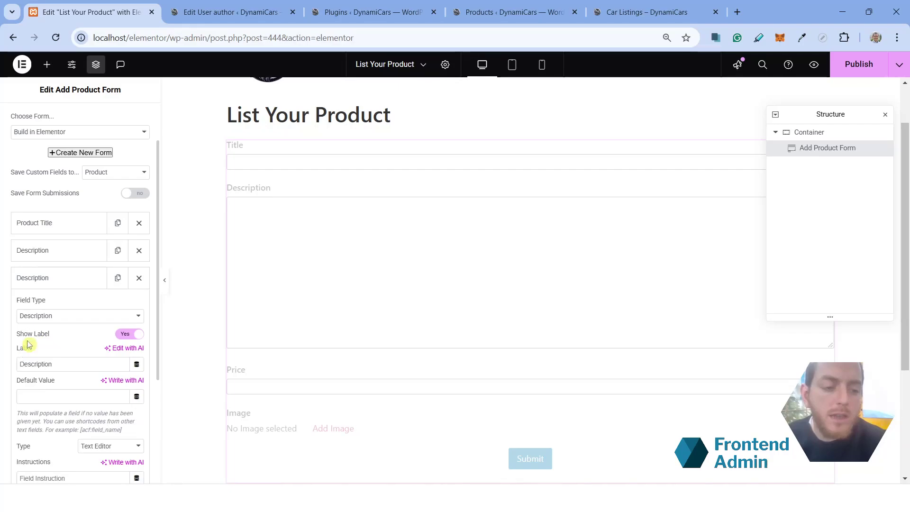
click(45, 315)
scroll(64, 284, down, 3)
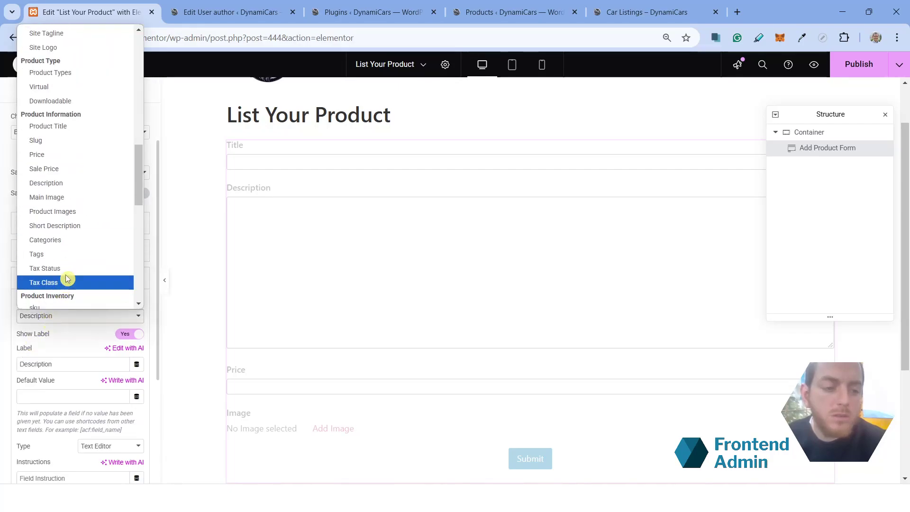
click(81, 227)
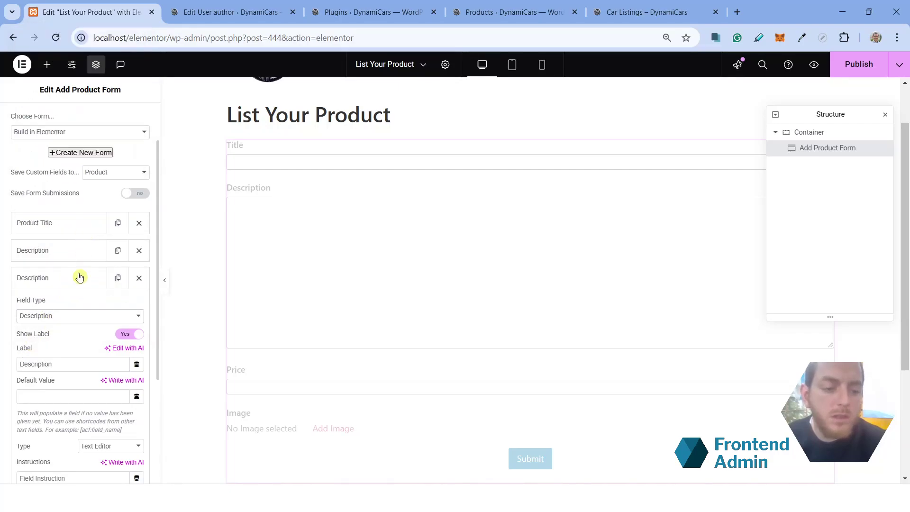
Step: Label the new field 'Short Description' and collapse its settings
click(20, 364)
text(Sho)
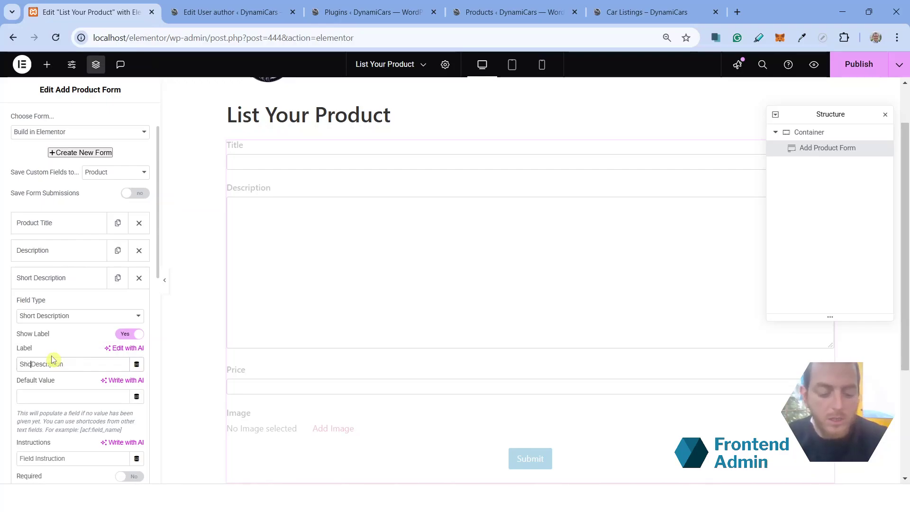
text(rt)
scroll(55, 361, down, 3)
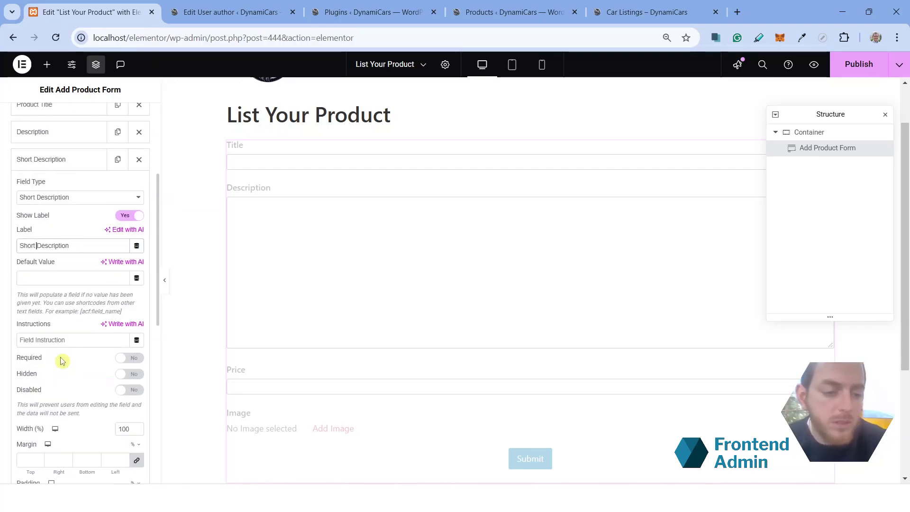
scroll(61, 362, up, 2)
scroll(254, 286, down, 2)
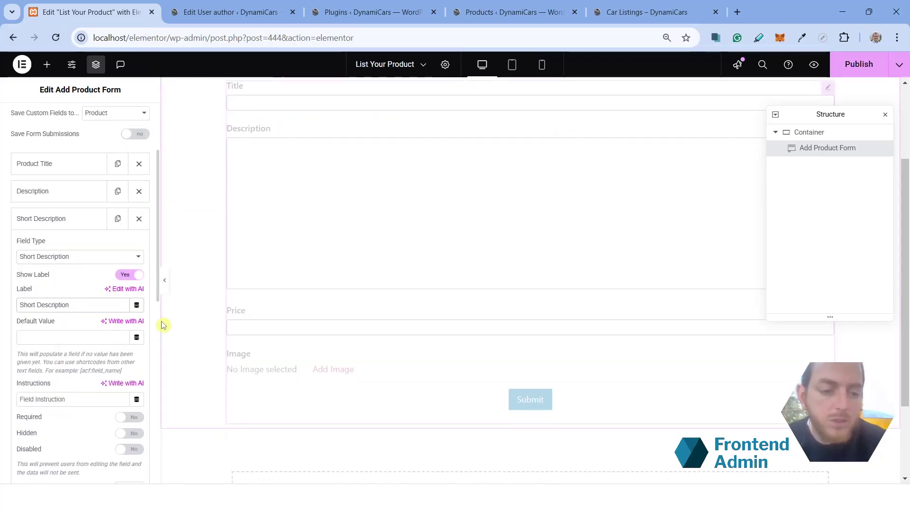
click(73, 223)
Step: Change the duplicate Price field's type to Sale Price and label it 'Sale Price'
click(77, 248)
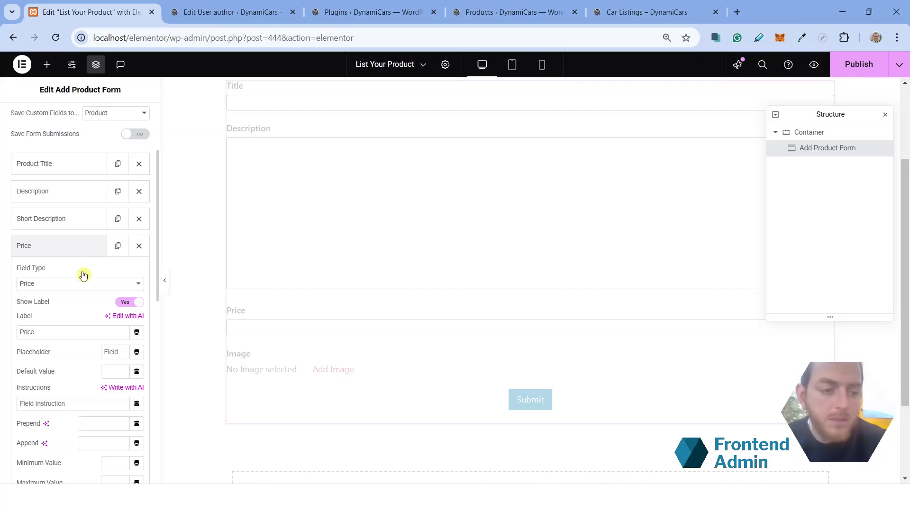
click(85, 250)
scroll(83, 280, down, 3)
scroll(81, 237, up, 2)
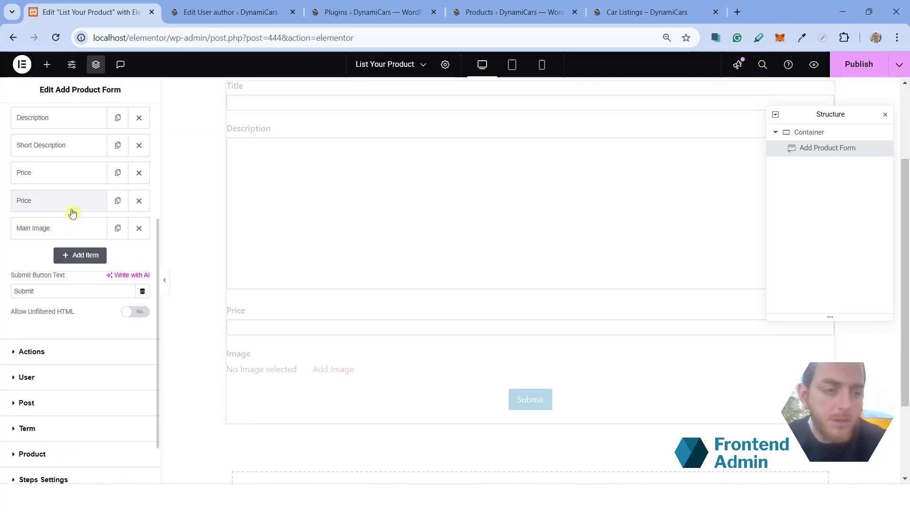
click(76, 208)
click(83, 244)
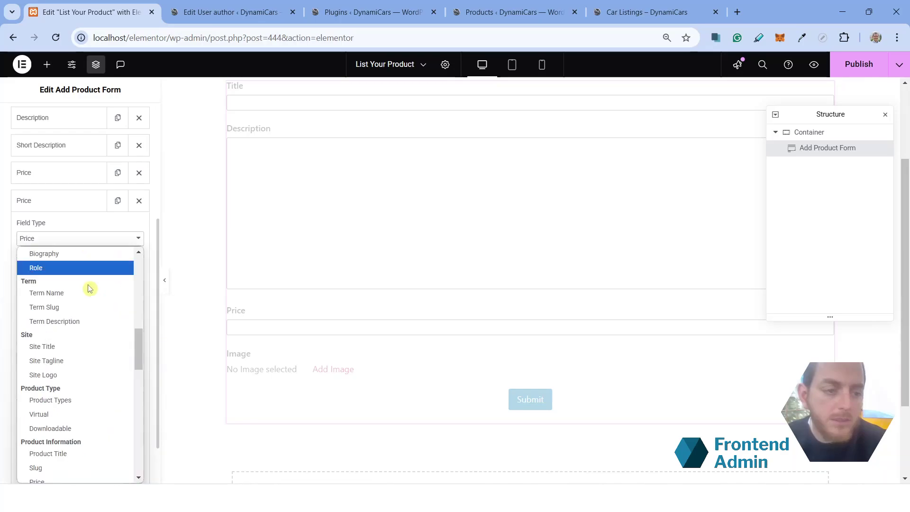
scroll(81, 389, down, 3)
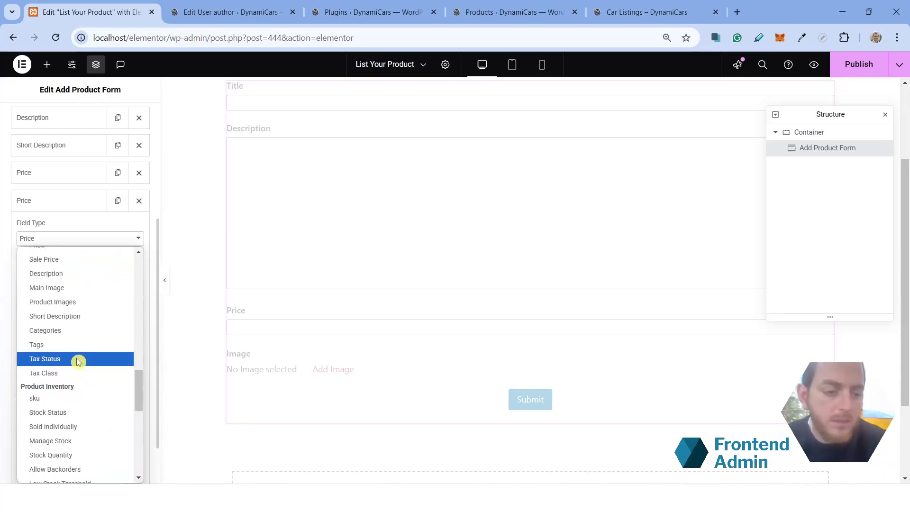
scroll(78, 358, up, 3)
click(81, 381)
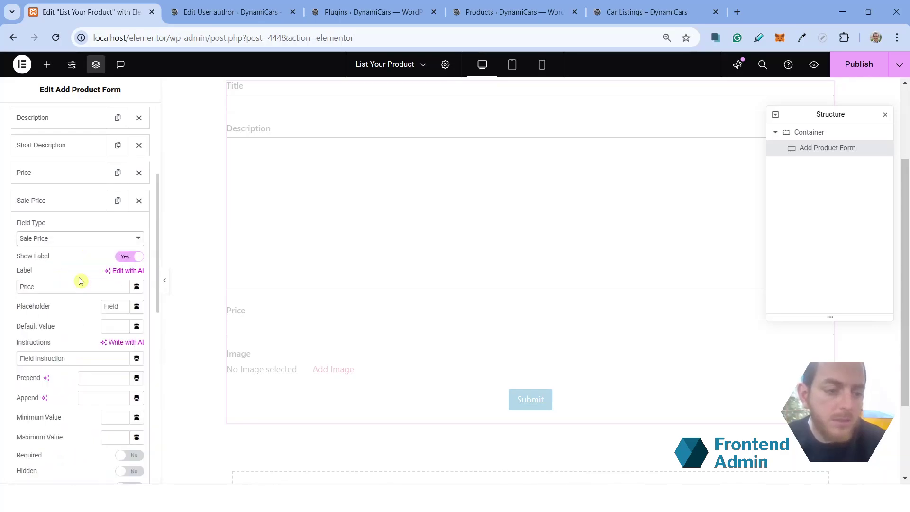
click(20, 288)
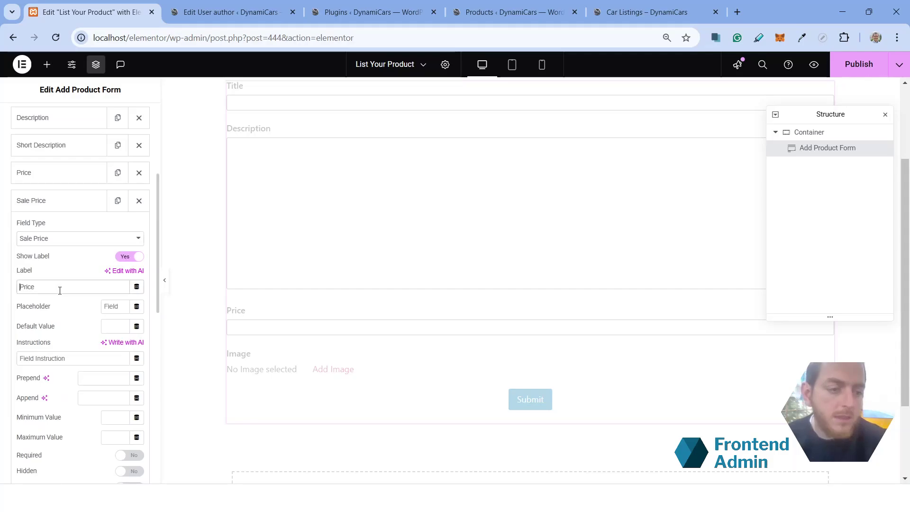
text(Sale)
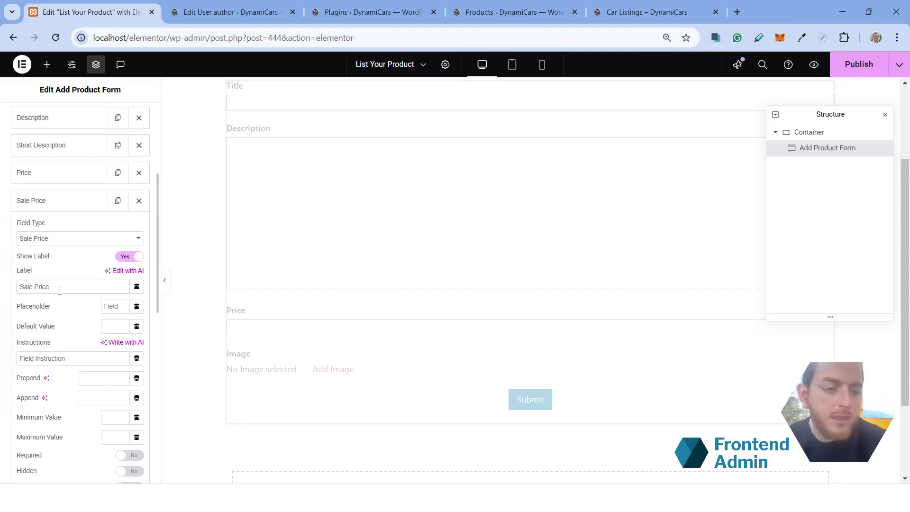
Step: Add a Manage Stock field and a Stock Quantity field after Main Image
click(86, 198)
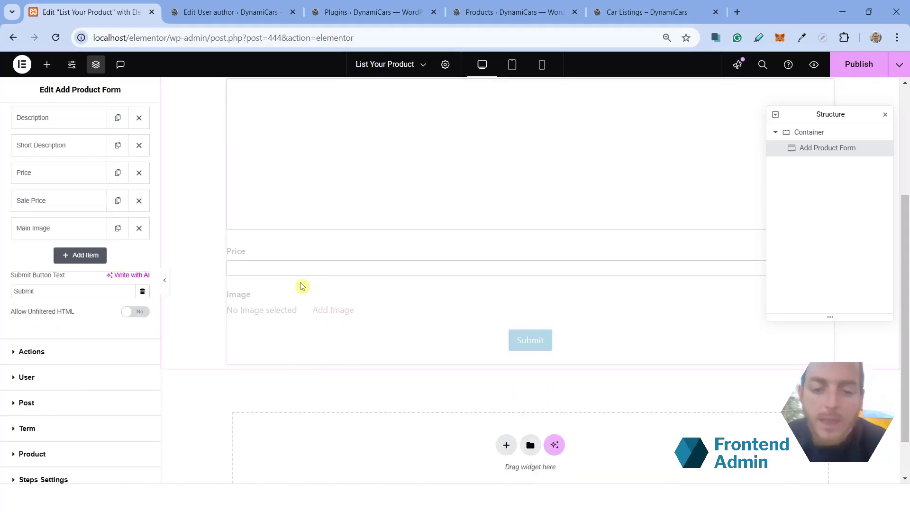
scroll(303, 285, down, 1)
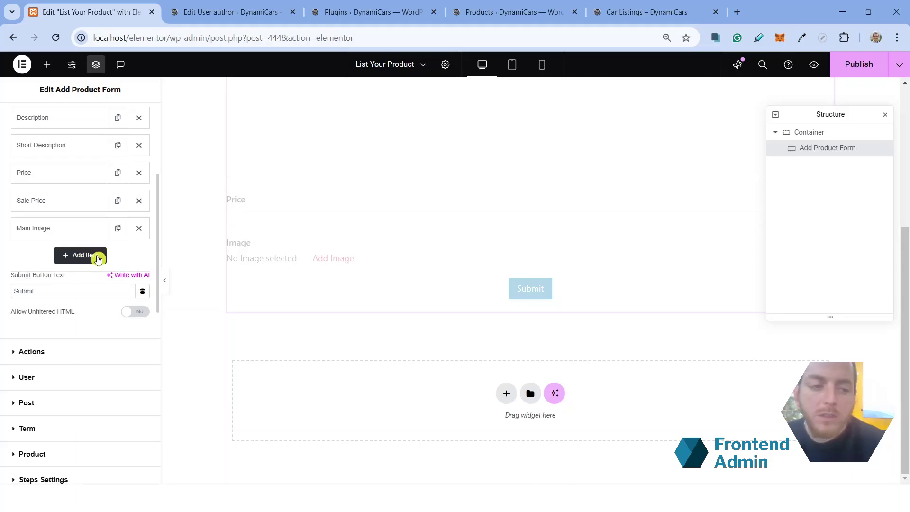
click(98, 255)
click(74, 294)
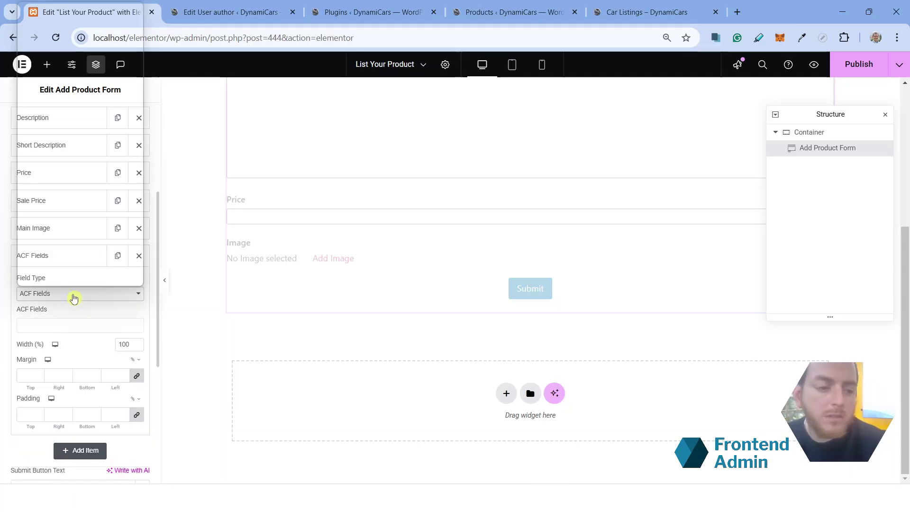
scroll(75, 244, down, 5)
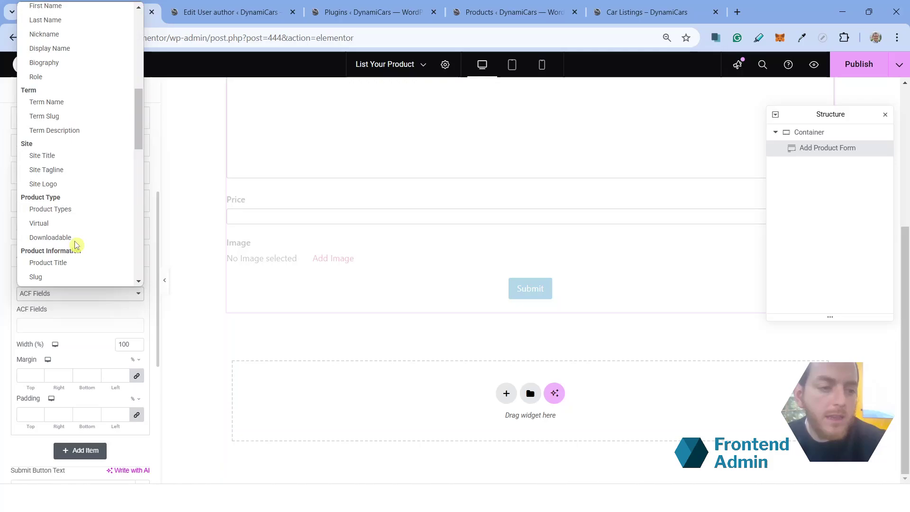
scroll(78, 208, down, 5)
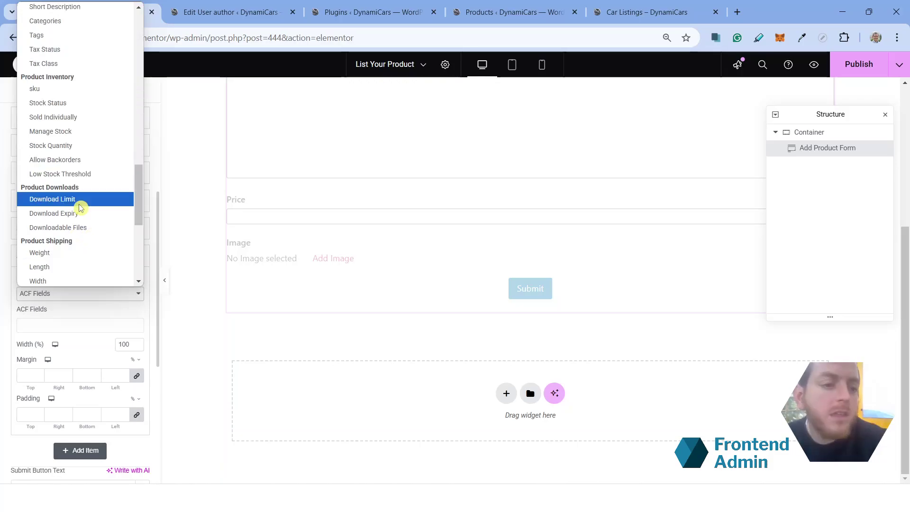
click(82, 136)
click(95, 254)
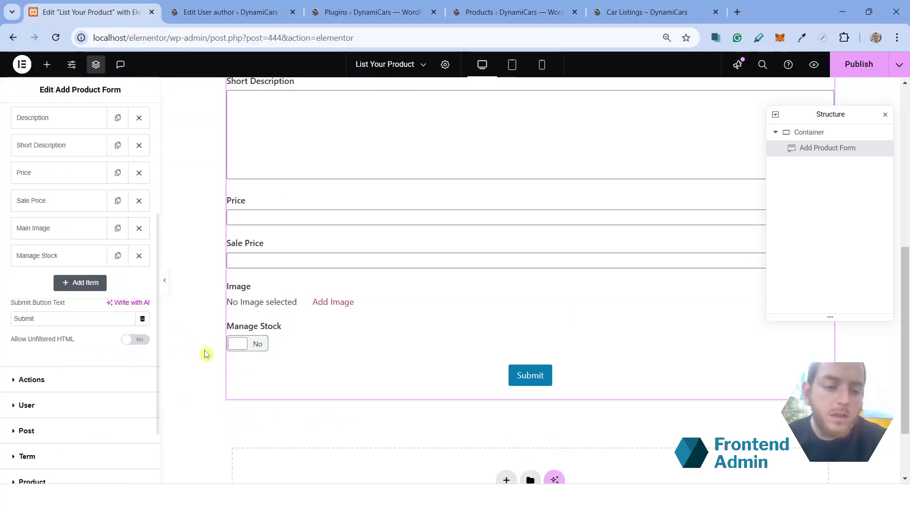
click(87, 284)
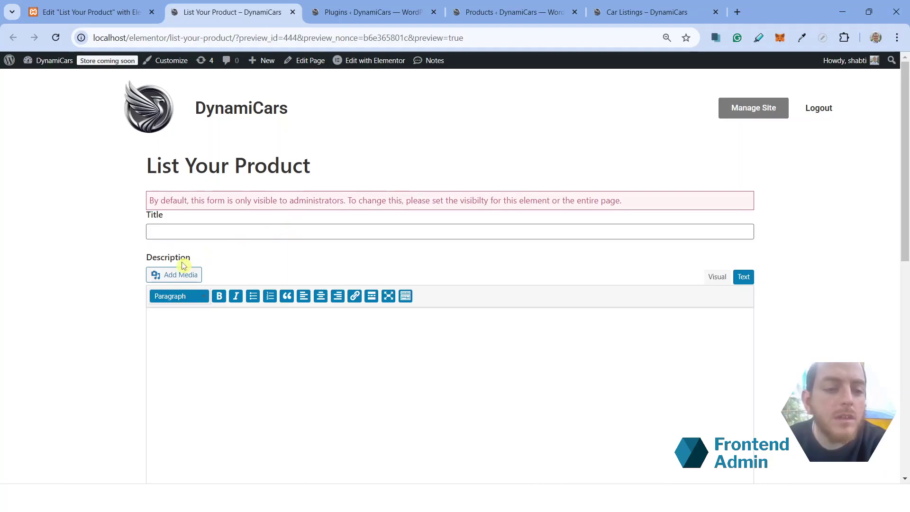
Step: Scroll through the previewed form, toggle Manage Stock off and on, and test Submit
scroll(187, 195, down, 4)
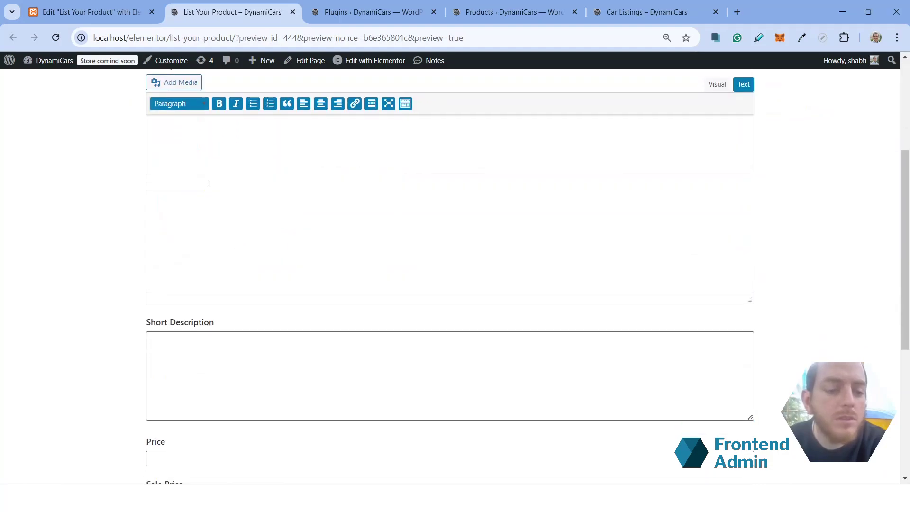
scroll(209, 184, down, 4)
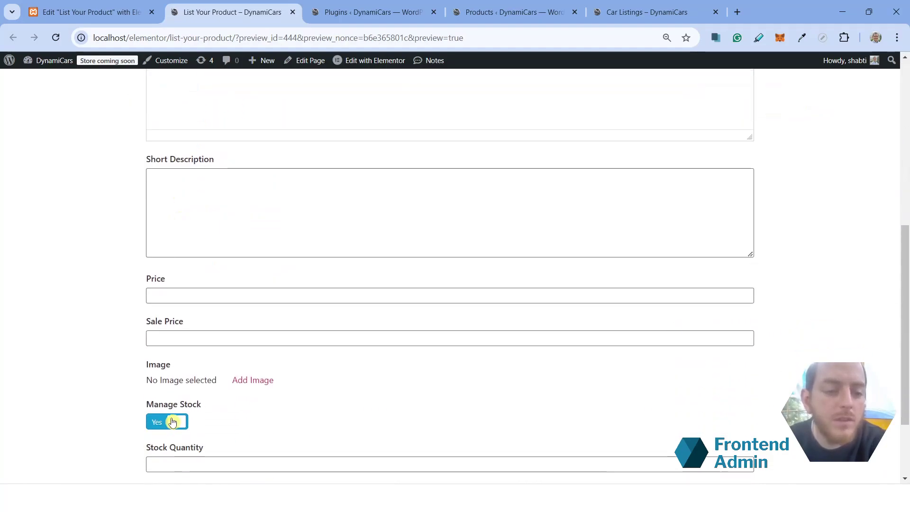
scroll(163, 299, down, 1)
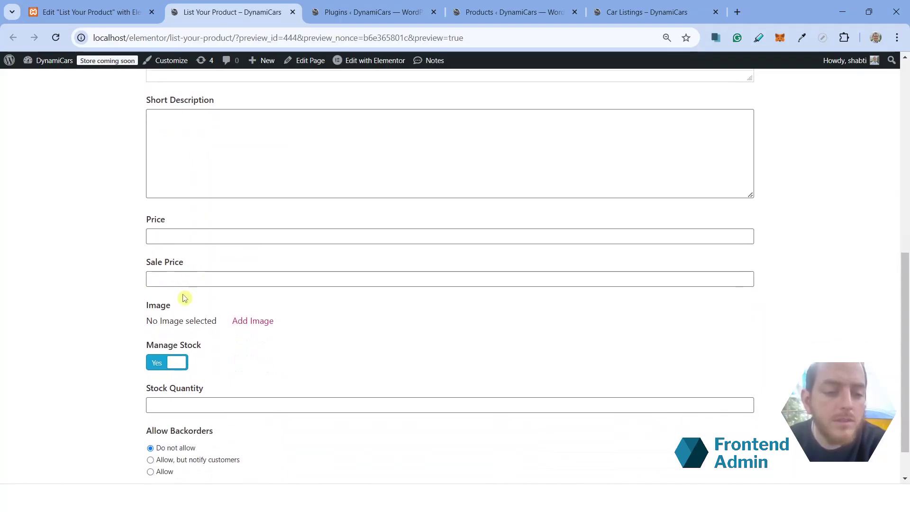
scroll(184, 298, down, 1)
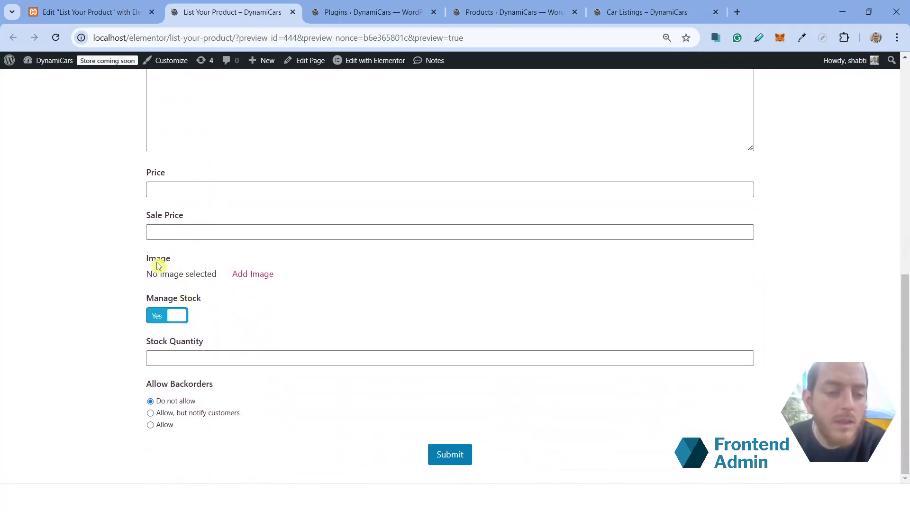
click(182, 316)
click(170, 424)
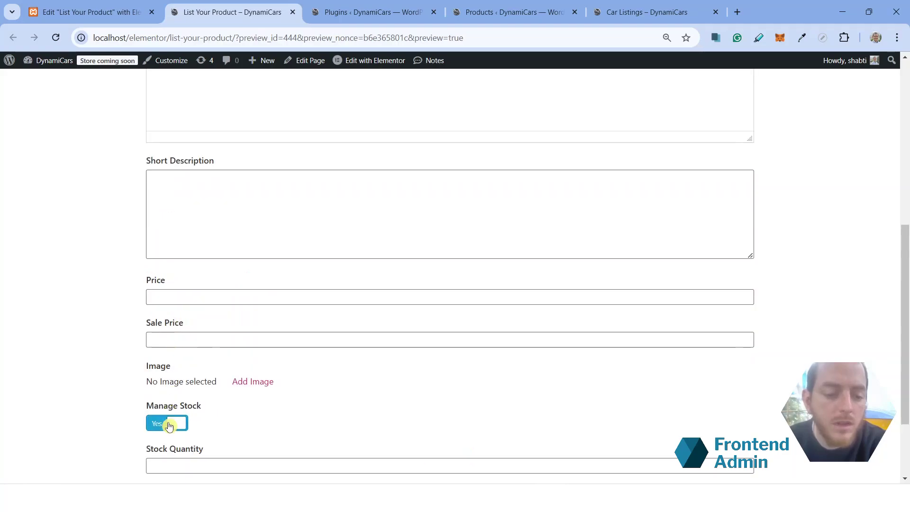
scroll(170, 425, down, 1)
scroll(183, 431, down, 1)
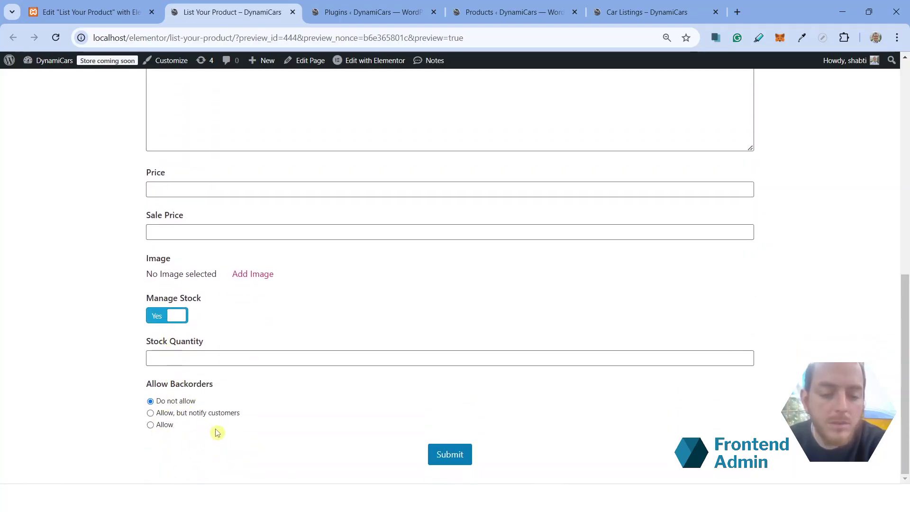
click(451, 461)
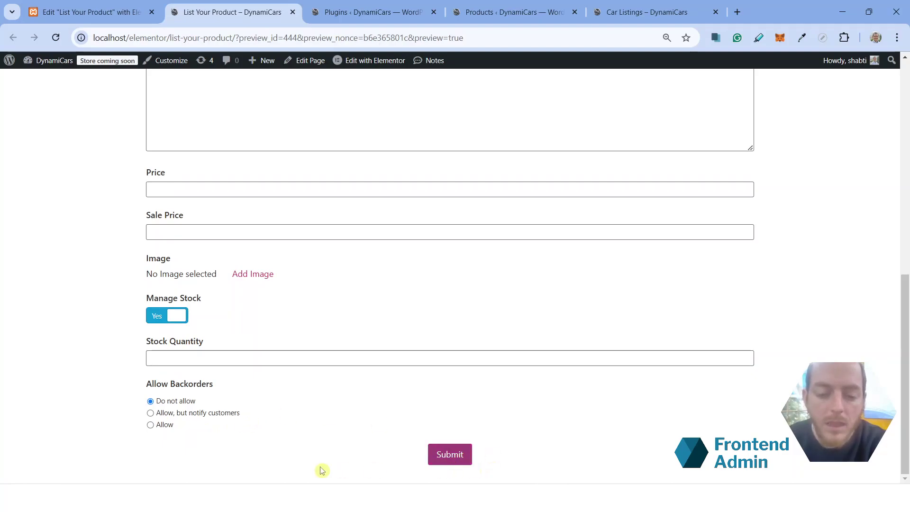
Step: Scroll back to the top and inspect the administrators-only visibility notice
scroll(421, 408, up, 10)
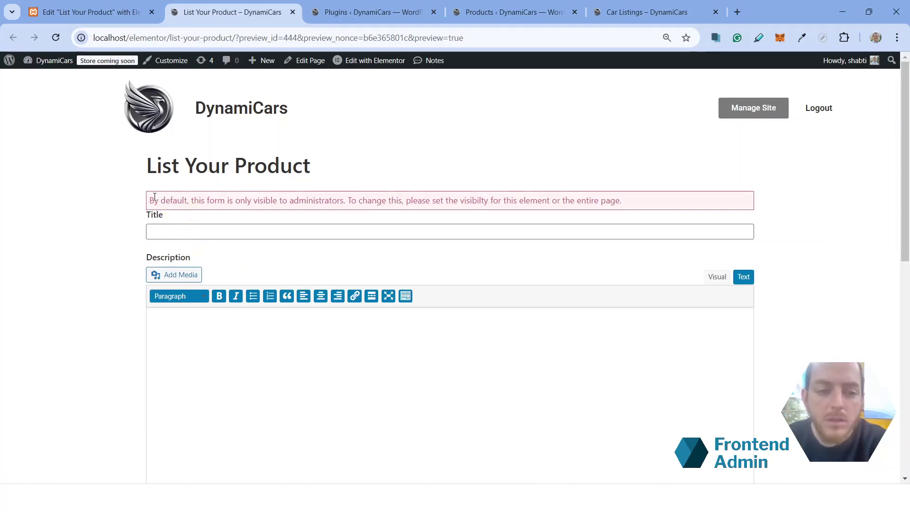
drag(154, 197, 637, 203)
click(637, 204)
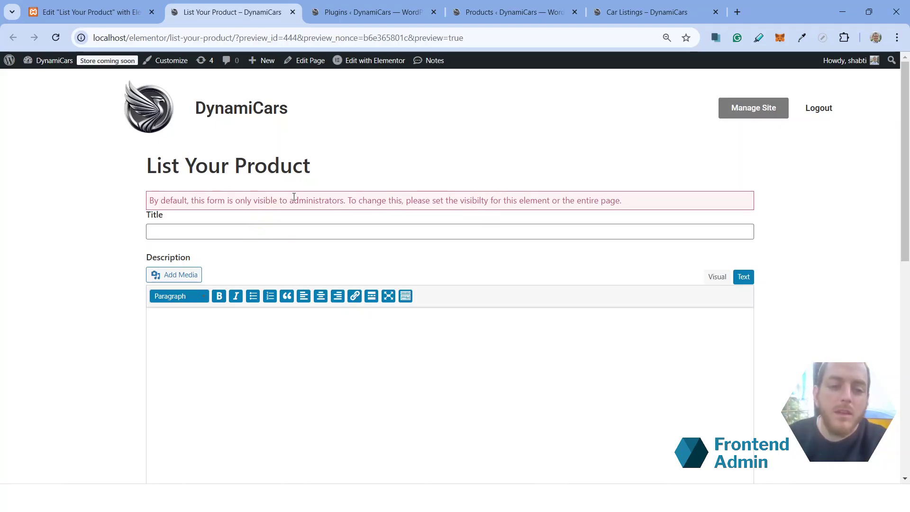
Step: Back in Elementor, expand the Add Product Form's Permissions section in the Content settings
click(117, 5)
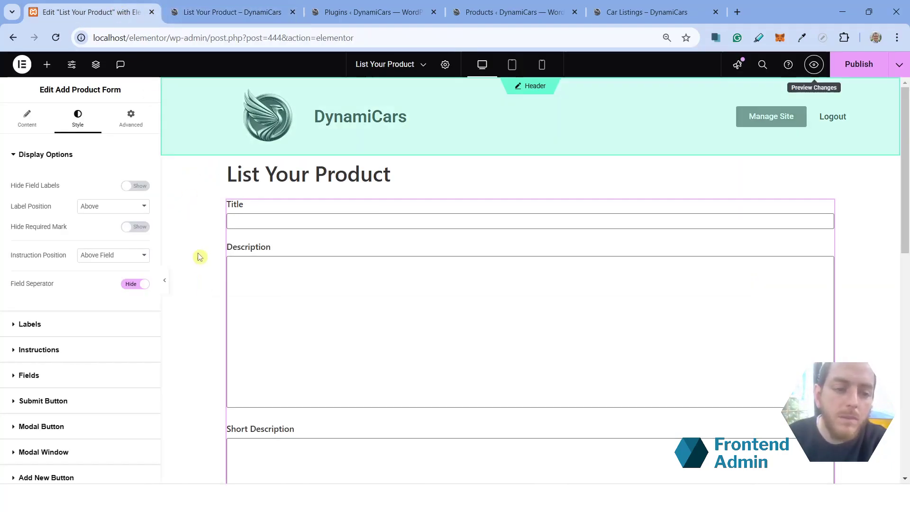
scroll(69, 332, down, 1)
scroll(69, 332, down, 2)
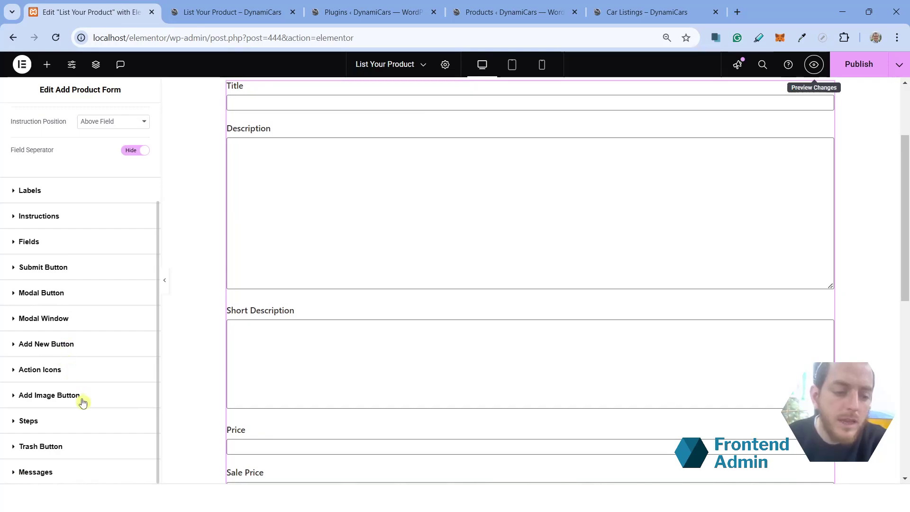
scroll(76, 355, up, 4)
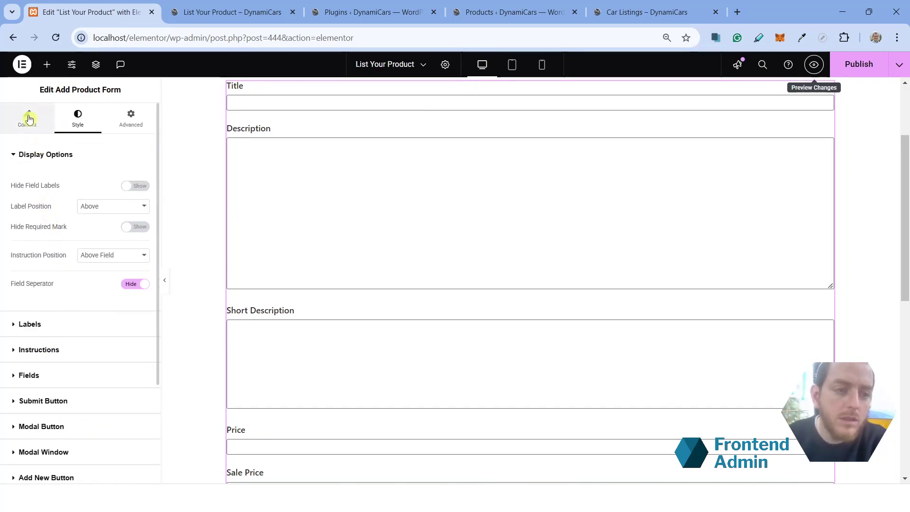
click(29, 128)
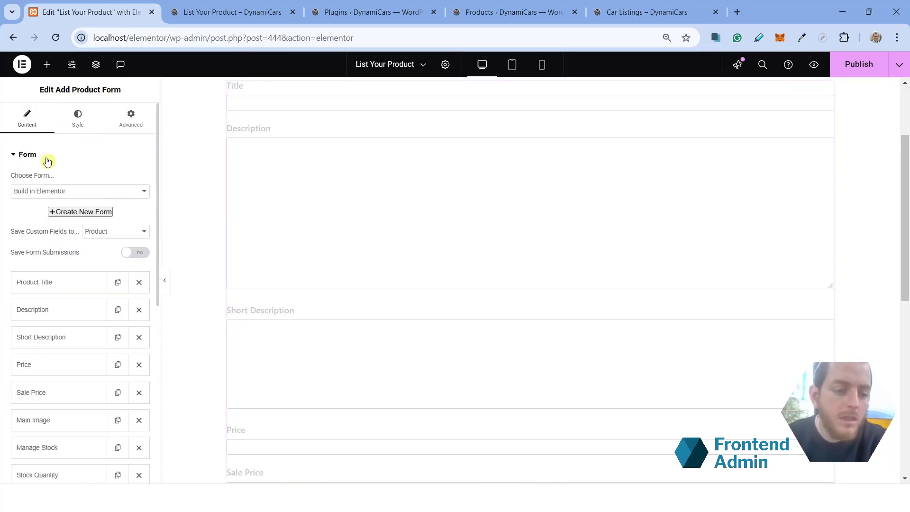
scroll(48, 161, down, 2)
scroll(57, 237, down, 5)
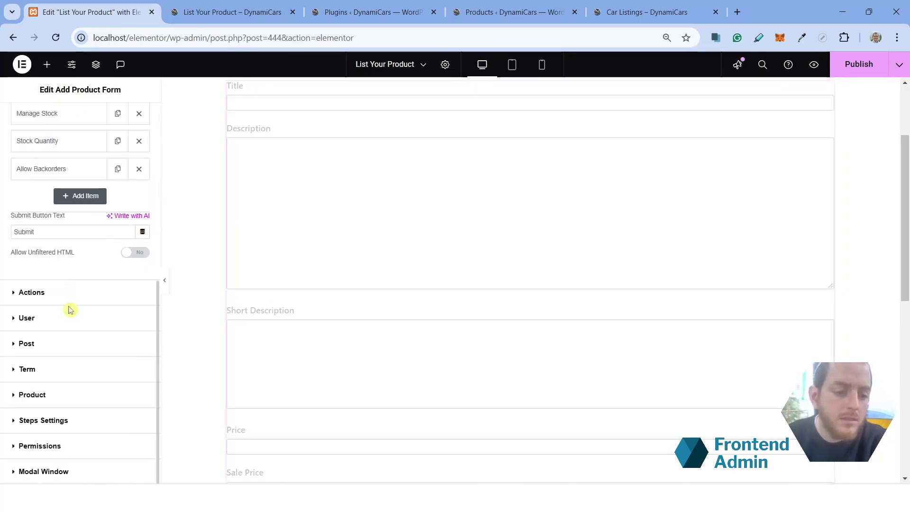
click(81, 448)
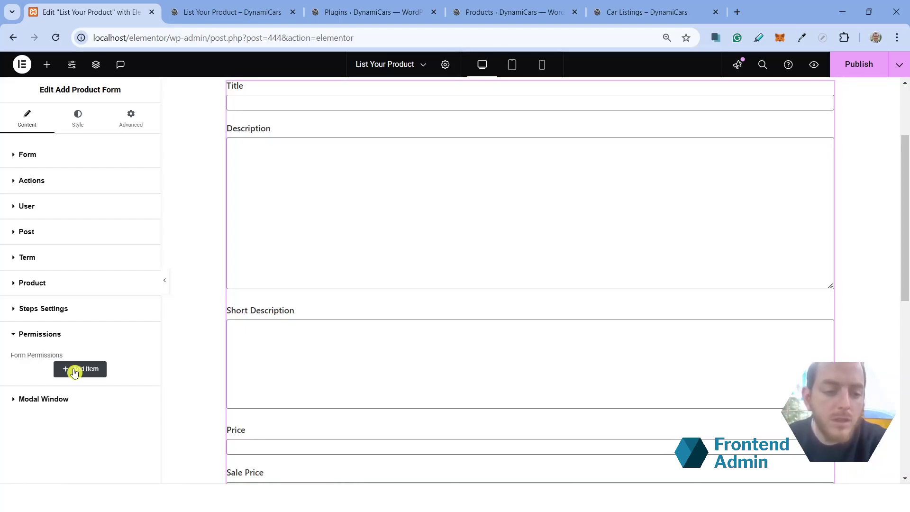
Step: Add a new form permission rule named 'All merchants'
click(74, 373)
scroll(74, 372, down, 3)
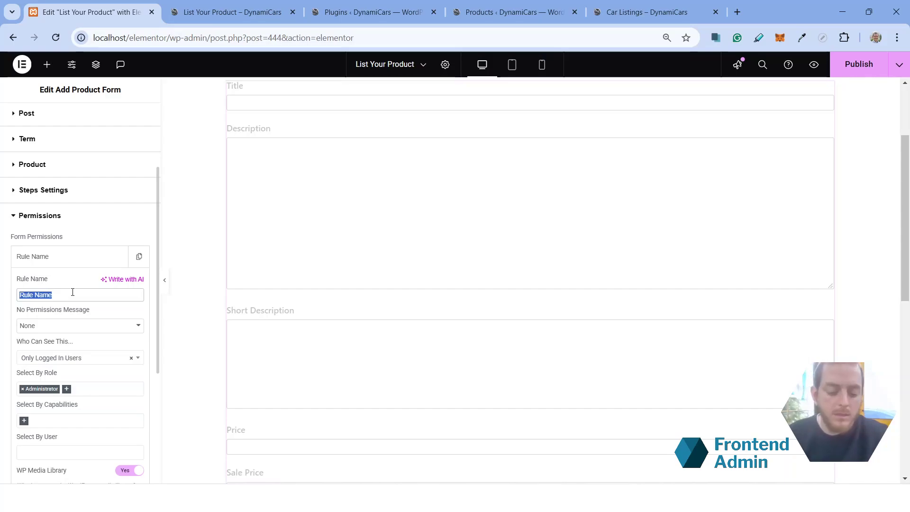
text(All mer)
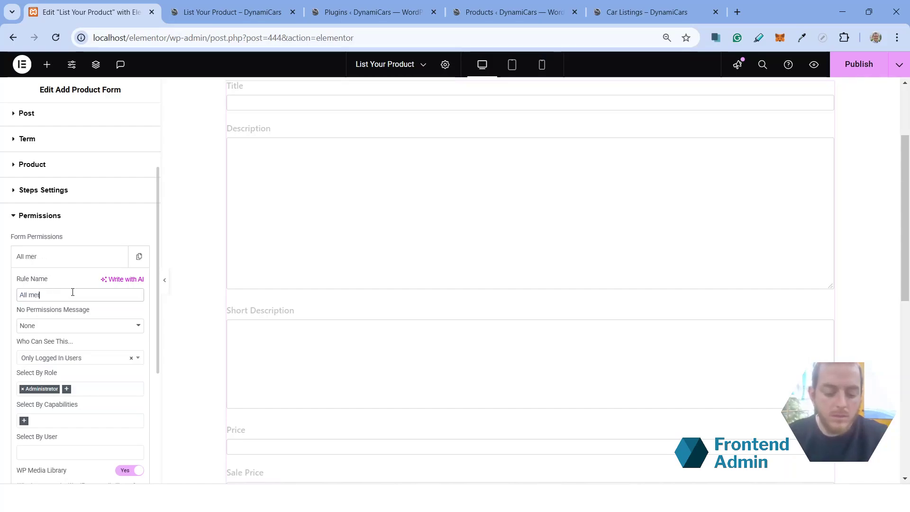
text(chants)
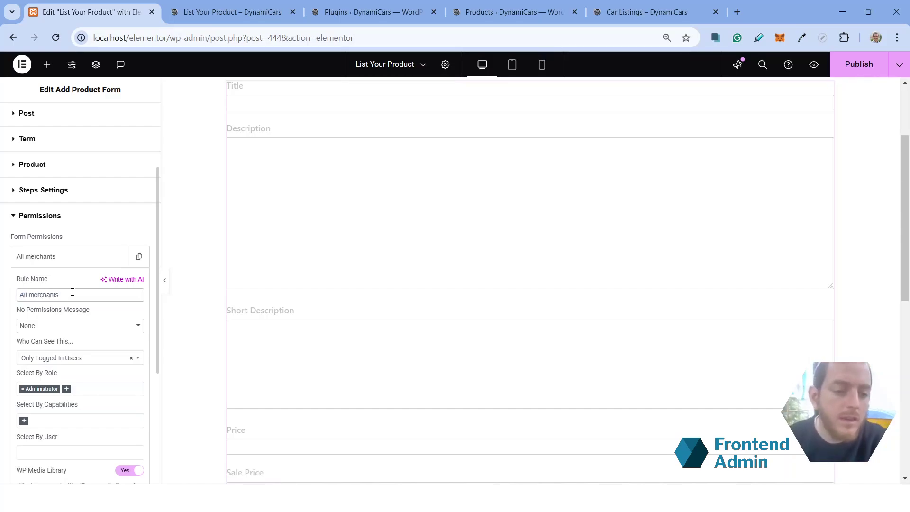
Step: Add the Author role alongside Administrator in the rule's Select By Role field
scroll(90, 296, down, 1)
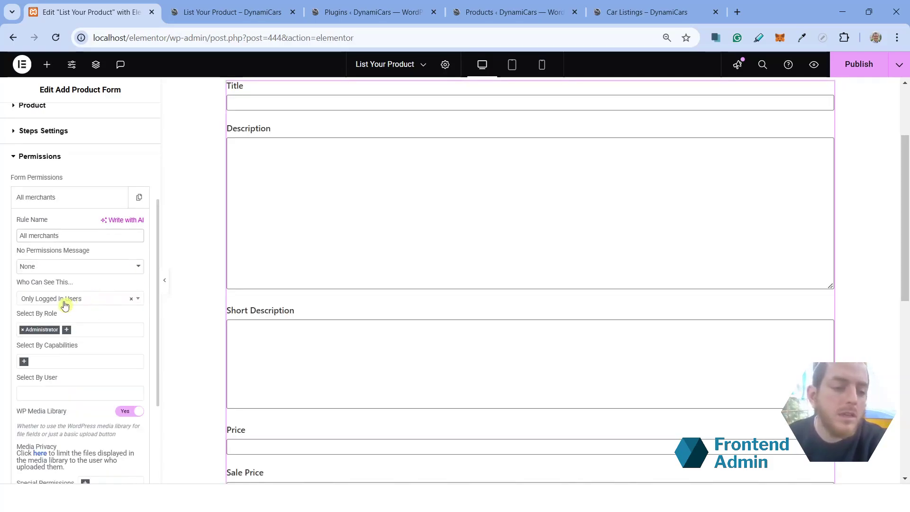
scroll(56, 351, down, 1)
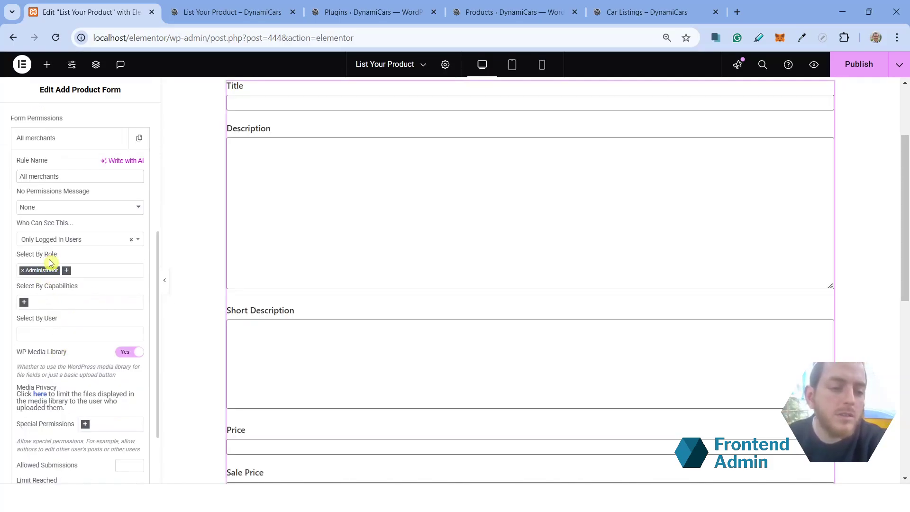
click(90, 268)
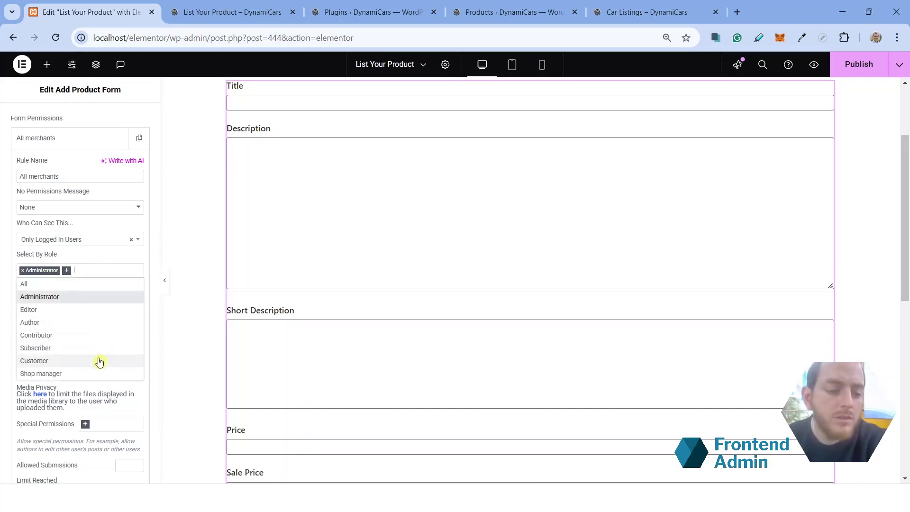
click(96, 324)
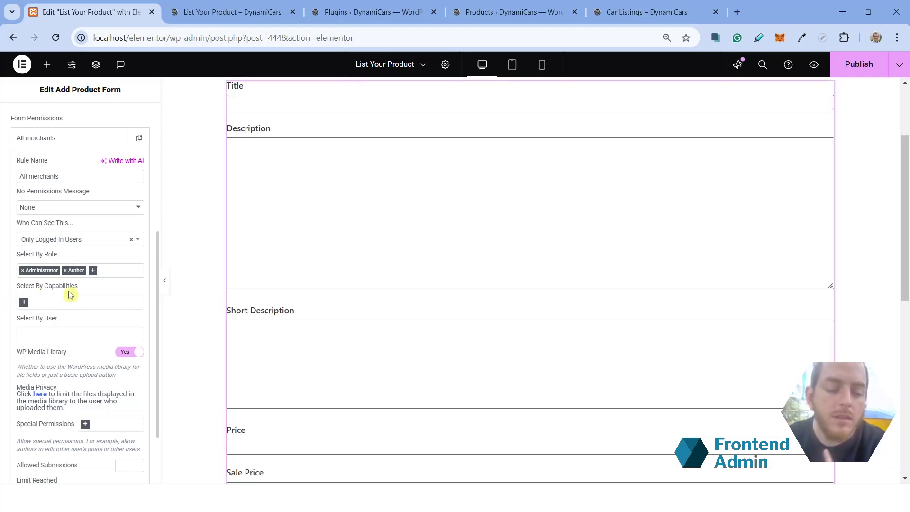
scroll(70, 292, down, 2)
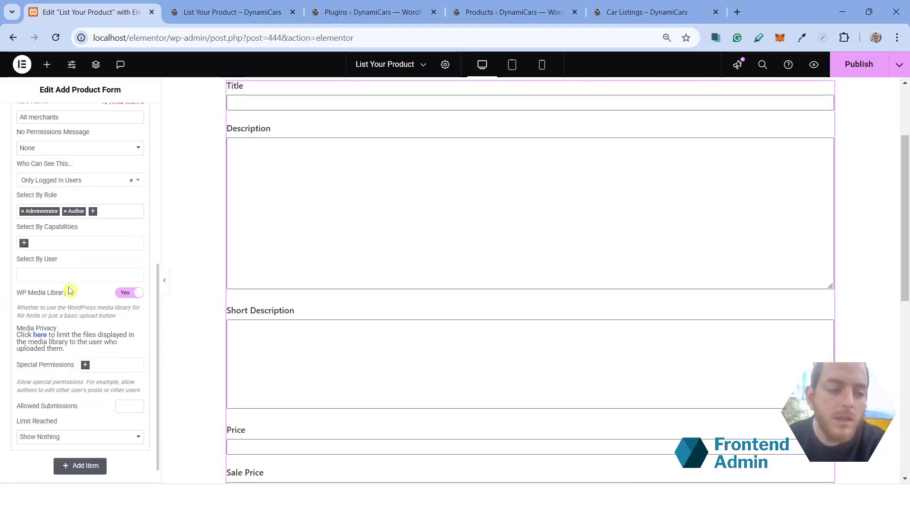
scroll(73, 285, down, 1)
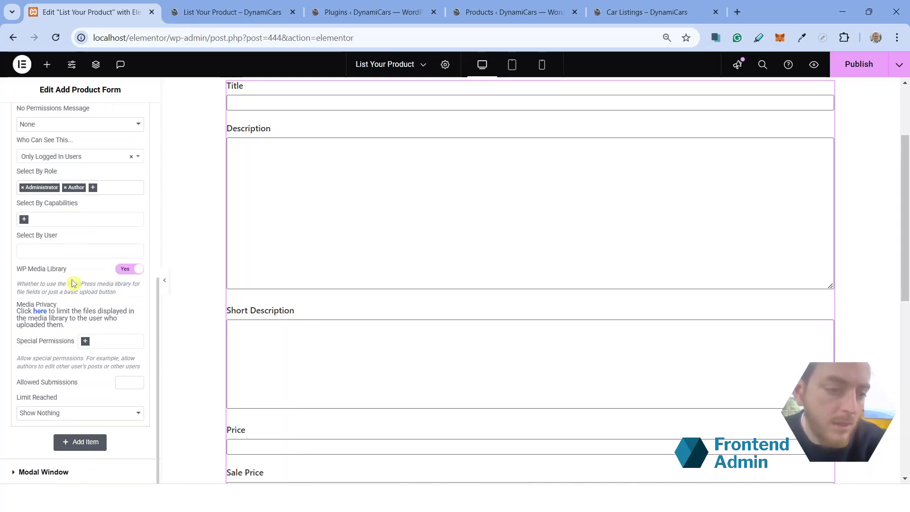
scroll(95, 299, up, 2)
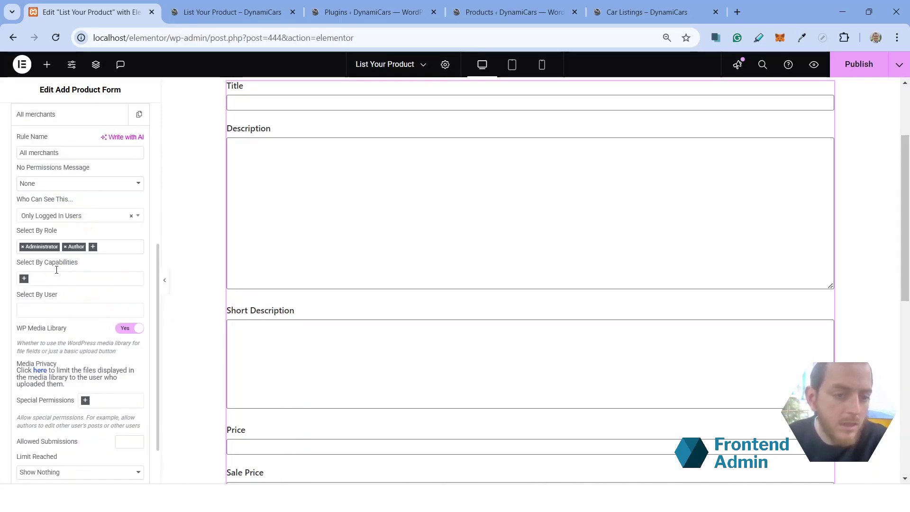
Step: Browse the Select By Capabilities list, such as edit_product, without choosing any
click(70, 279)
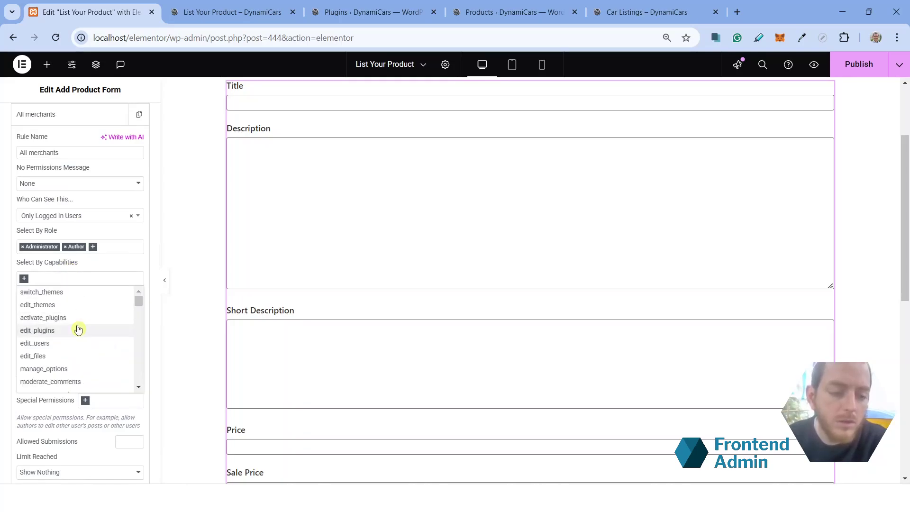
scroll(76, 329, down, 10)
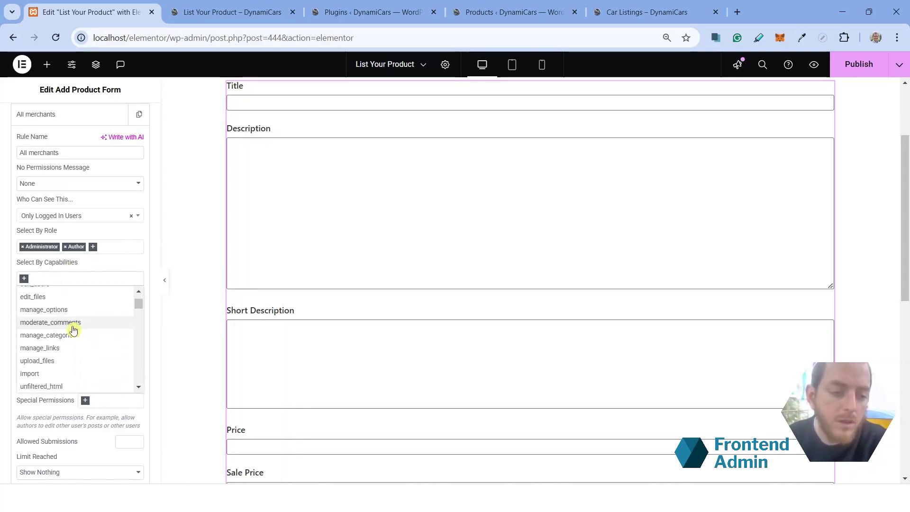
scroll(73, 329, down, 10)
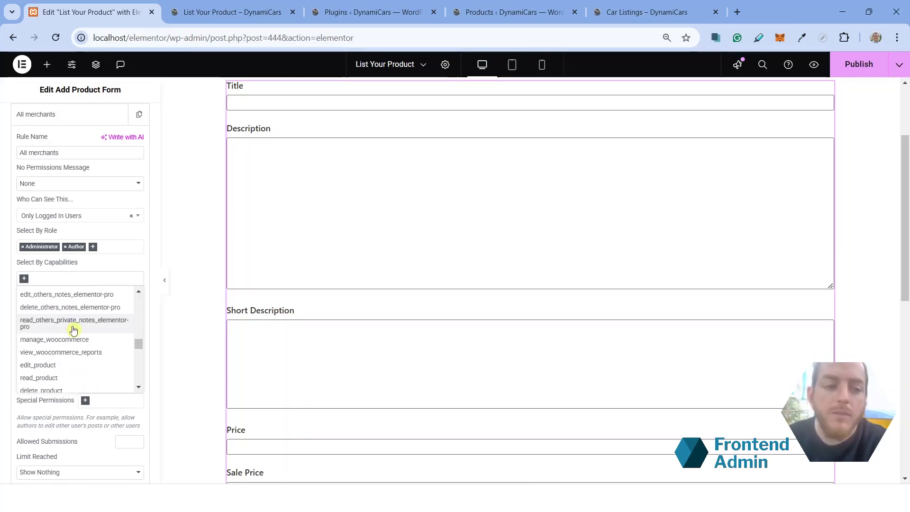
scroll(74, 330, down, 3)
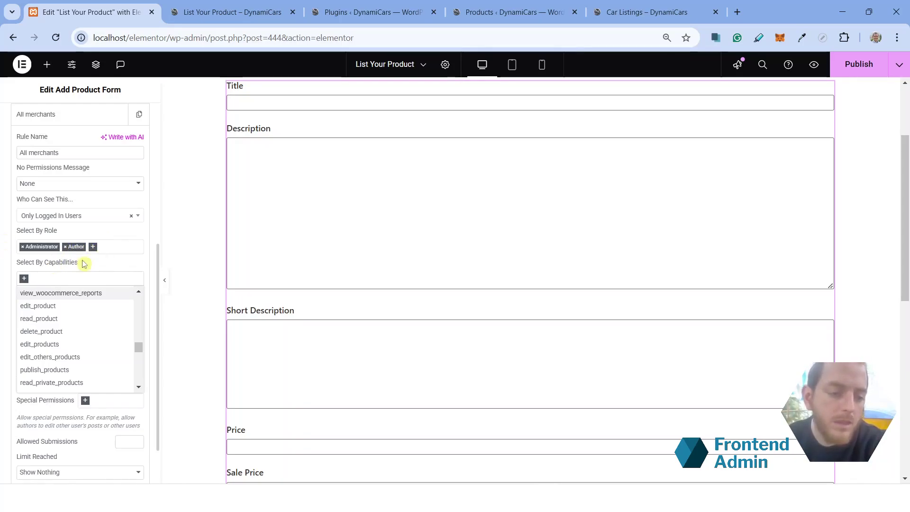
Step: Set Redirect After Submit to Custom Url using the pasted Car Listings page address
click(92, 239)
scroll(116, 269, up, 4)
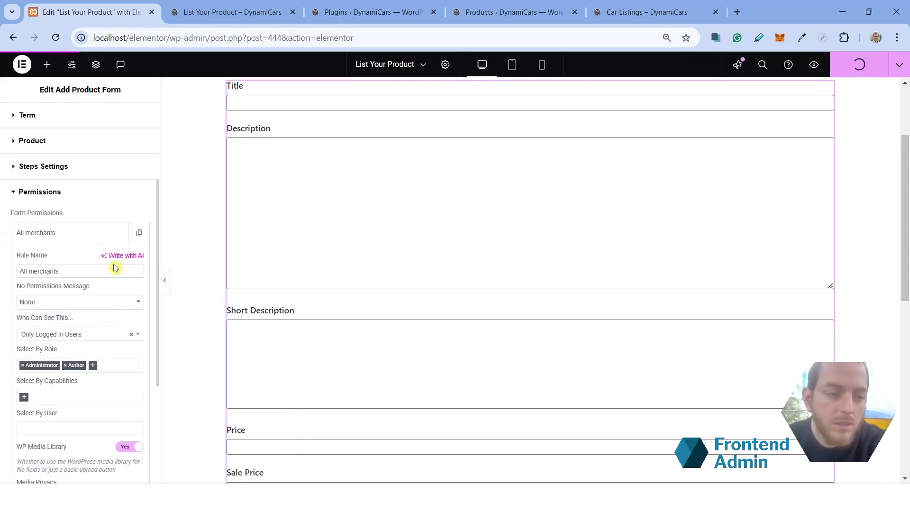
click(95, 200)
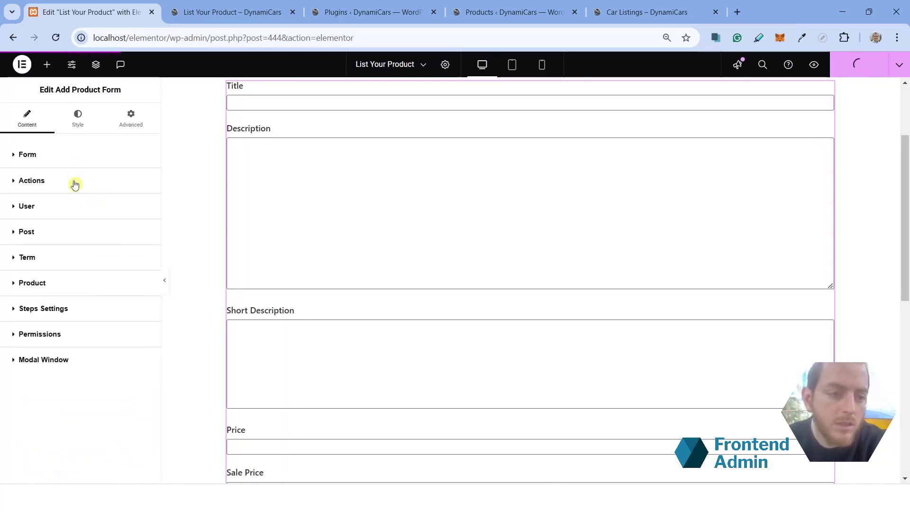
click(74, 183)
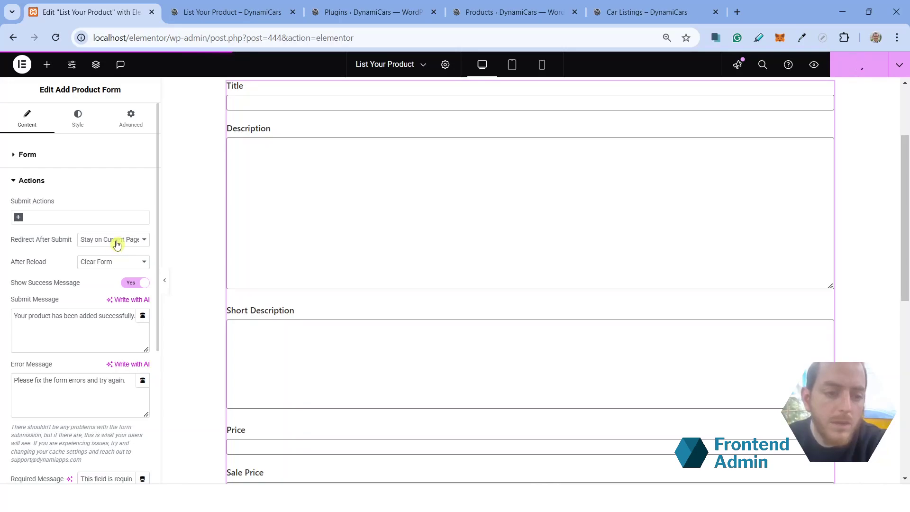
key(Down)
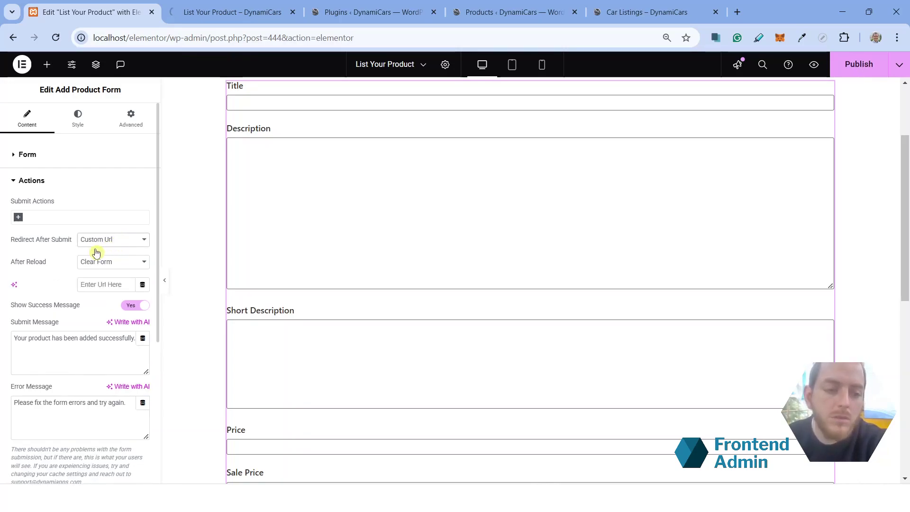
click(108, 241)
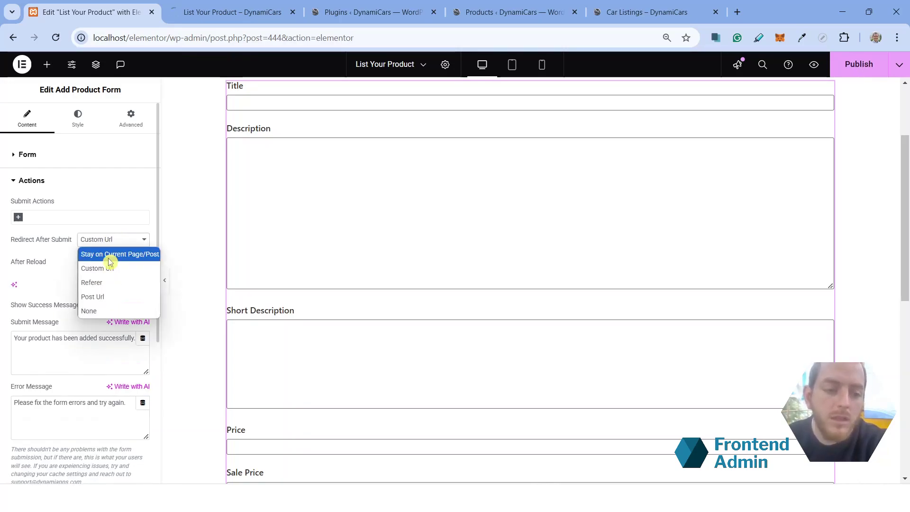
click(104, 268)
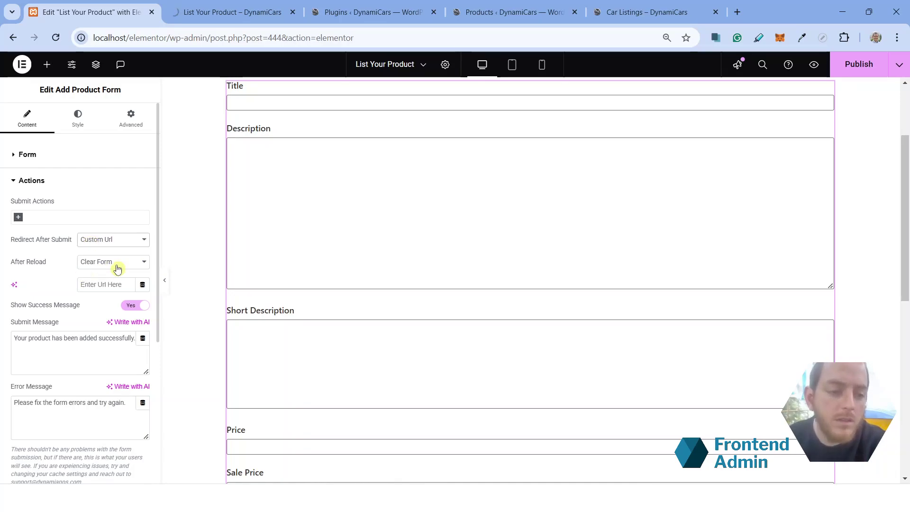
click(113, 283)
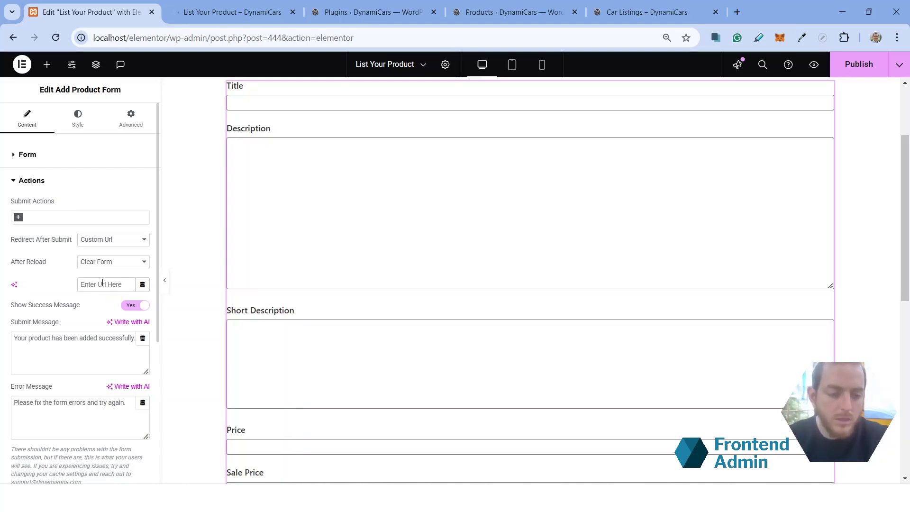
key(ctrl+v)
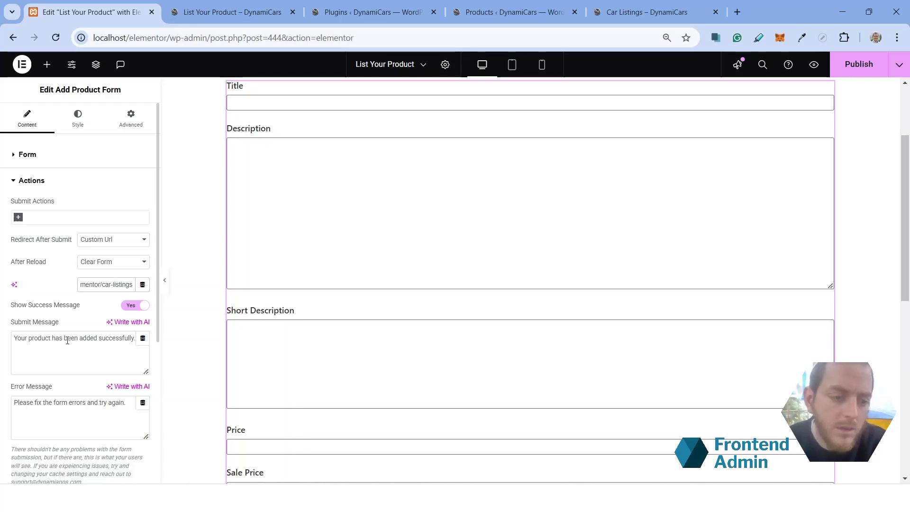
Step: Select the error message text and publish the updated page
scroll(81, 332, down, 3)
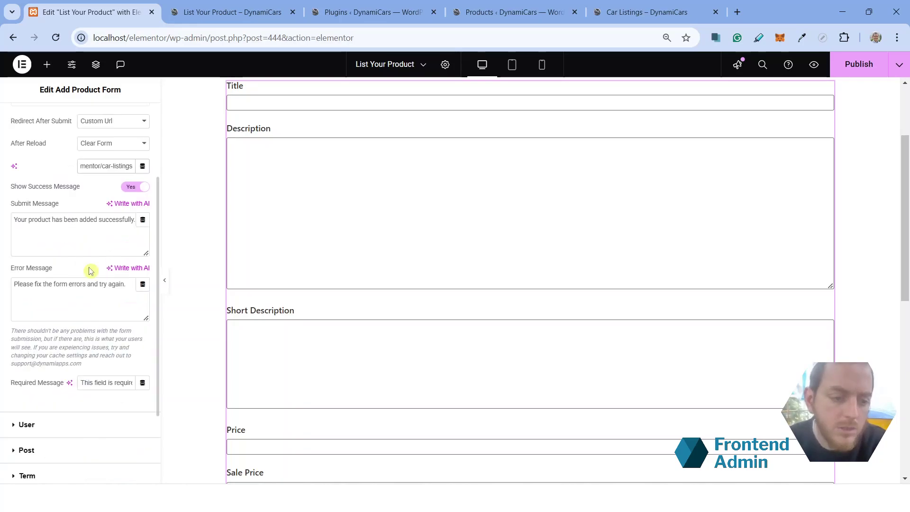
click(110, 286)
drag(111, 286, 18, 282)
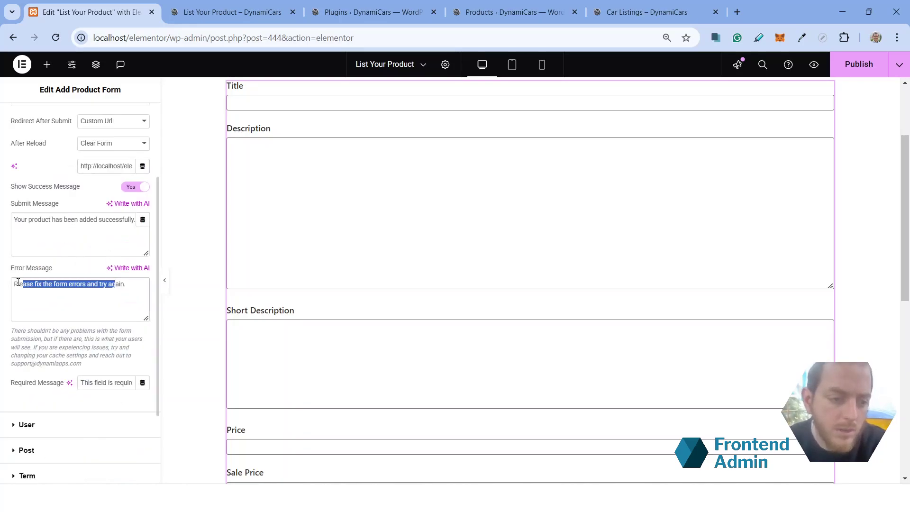
click(867, 67)
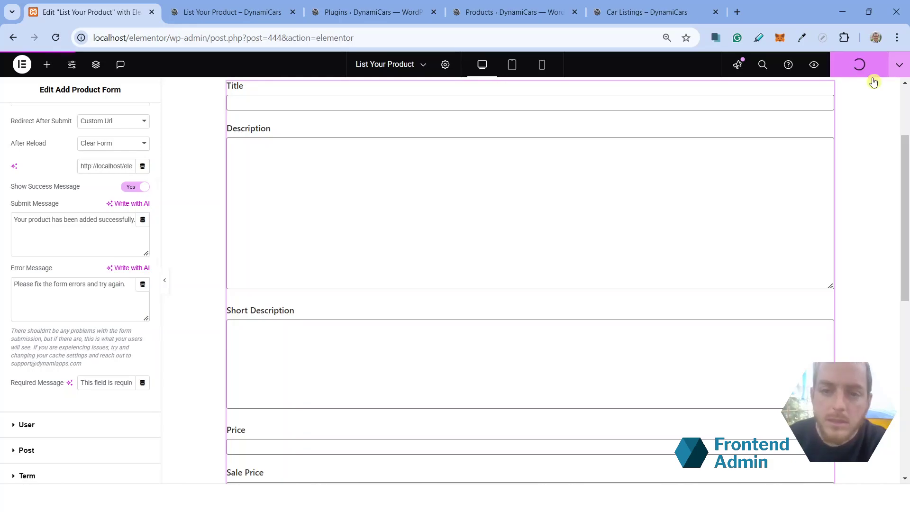
Step: Reload the List Your Product preview and select its address localhost/elementor/list-your-product
click(214, 11)
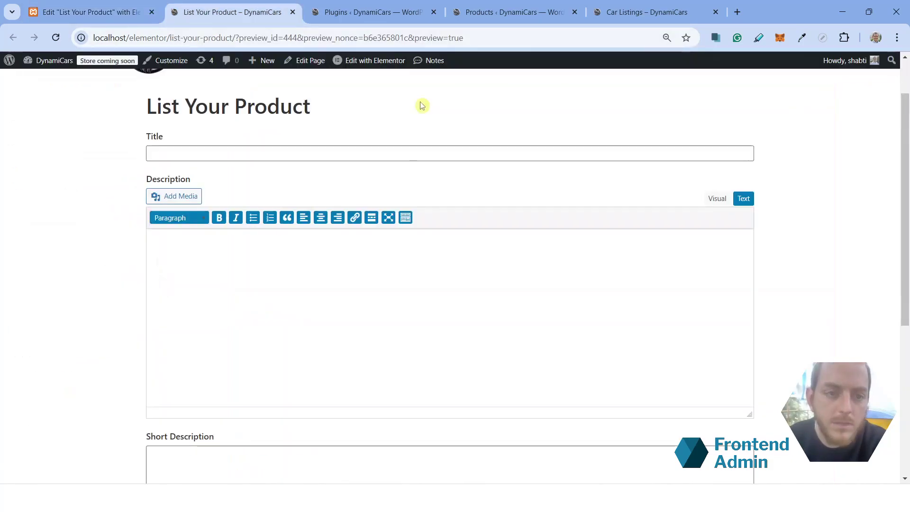
scroll(422, 106, up, 2)
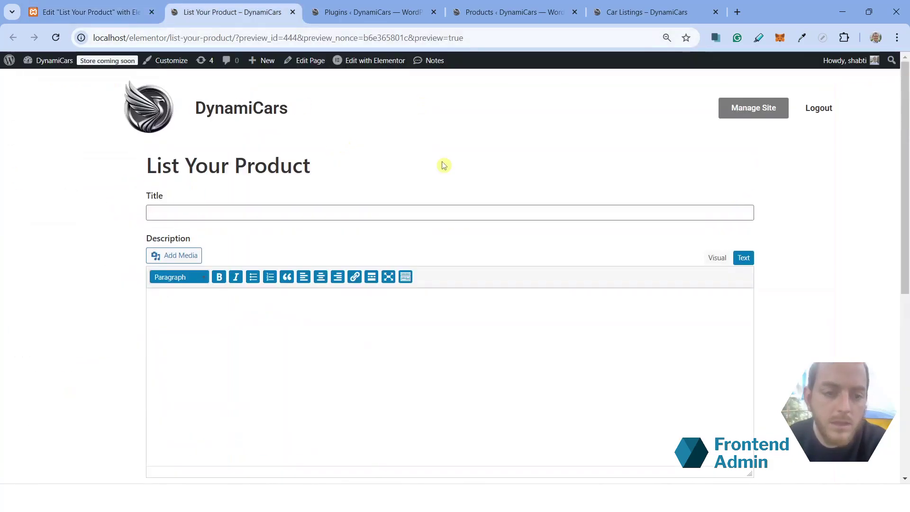
scroll(443, 166, down, 2)
scroll(440, 181, down, 5)
scroll(437, 179, up, 5)
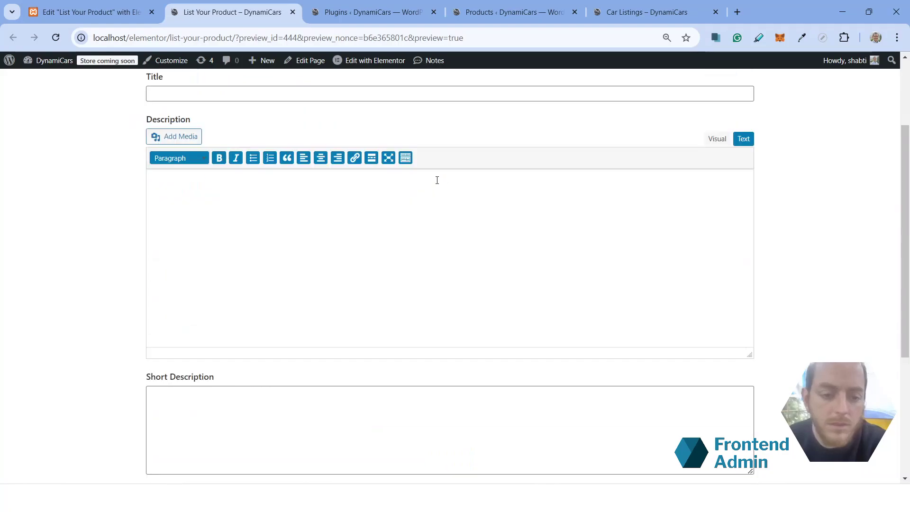
scroll(439, 184, up, 2)
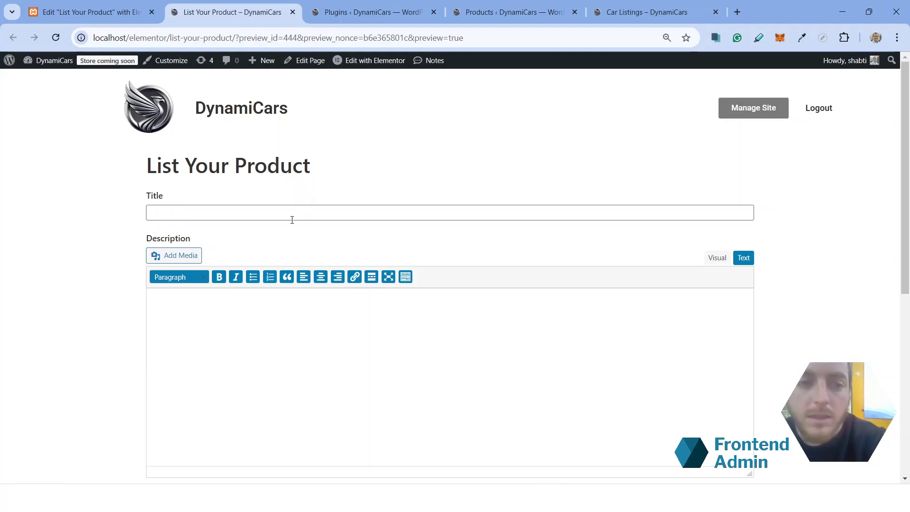
key(F5)
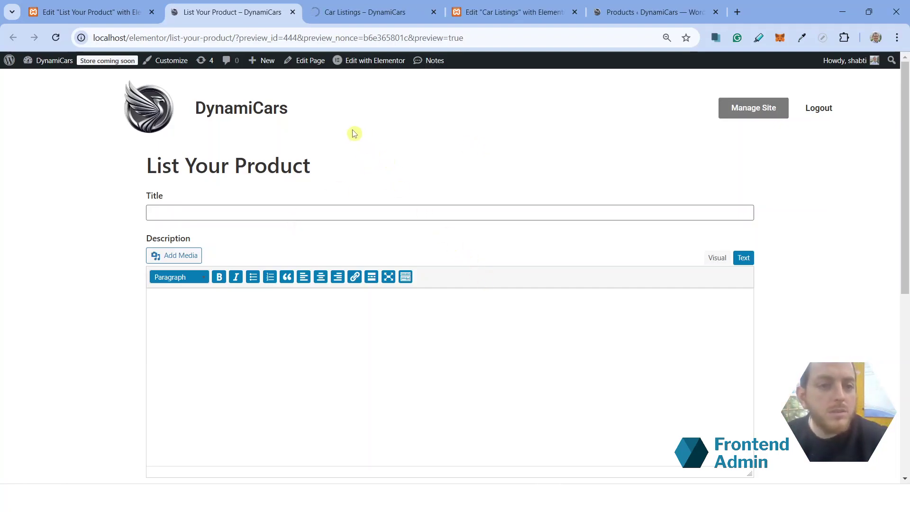
drag(233, 37, 65, 38)
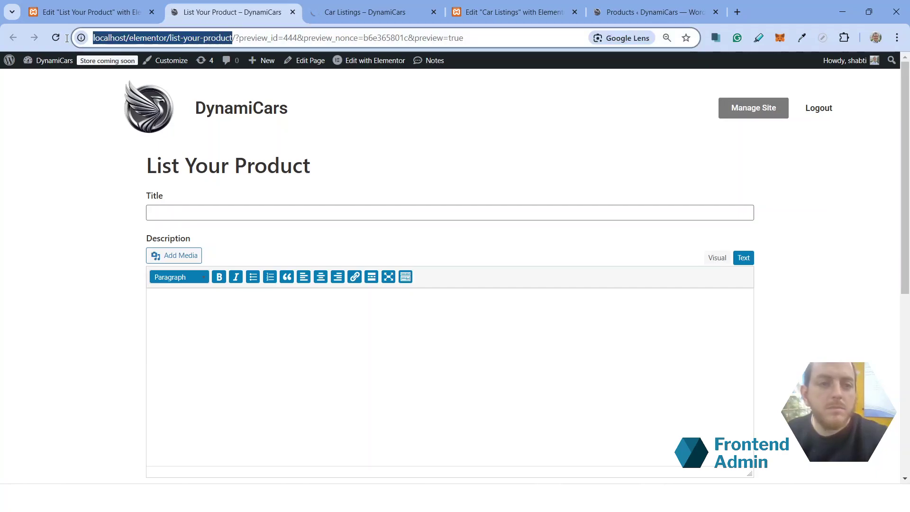
Step: Add a centred Button widget below the Car Listings heading in Elementor
click(371, 22)
scroll(321, 171, down, 2)
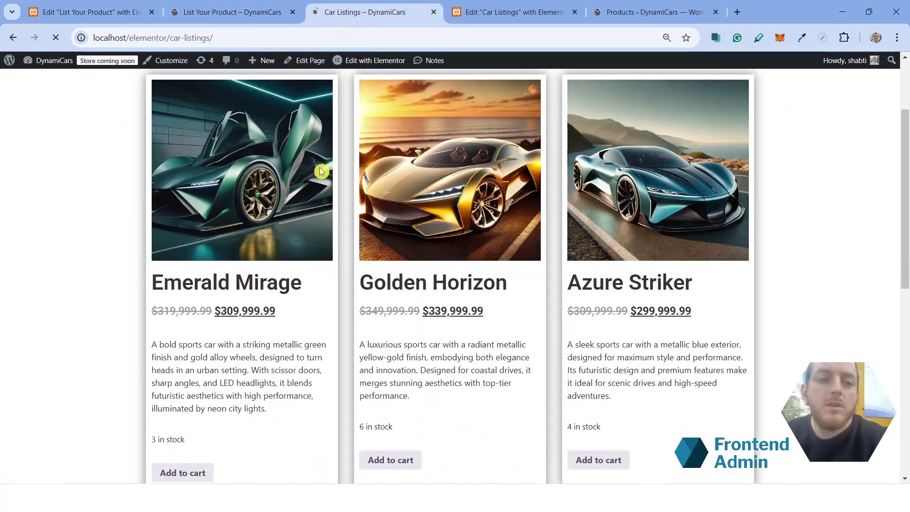
scroll(321, 175, up, 1)
scroll(321, 175, up, 1)
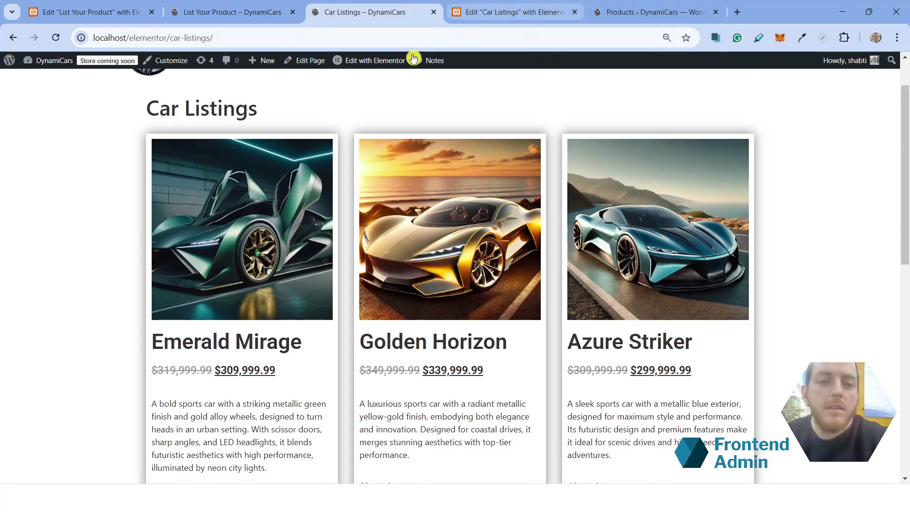
click(486, 16)
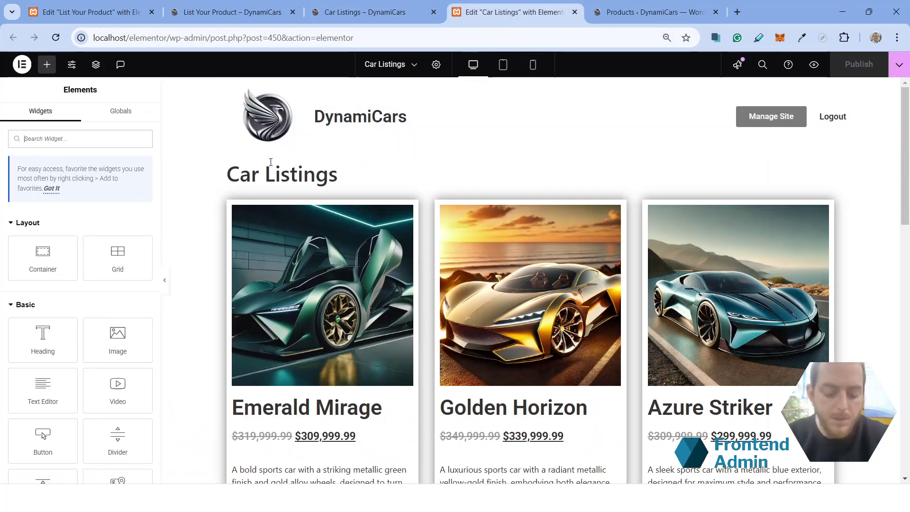
text(butt)
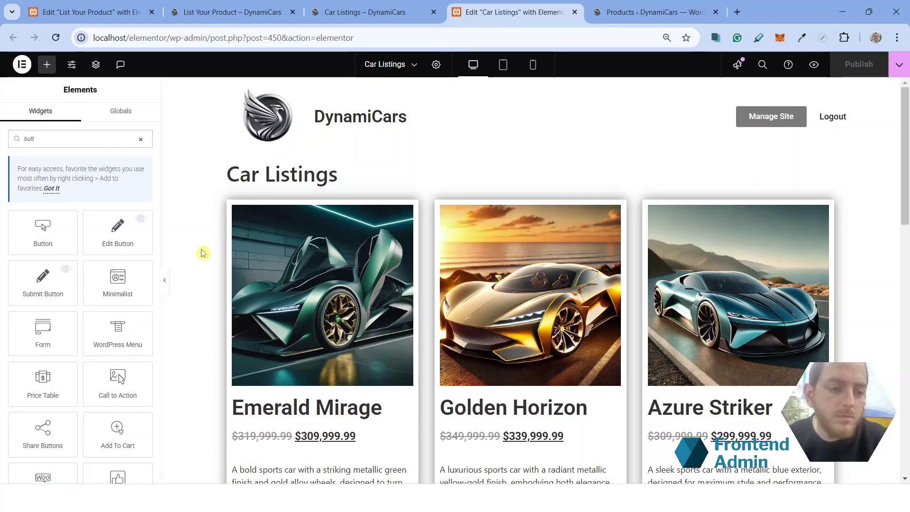
drag(43, 229, 512, 188)
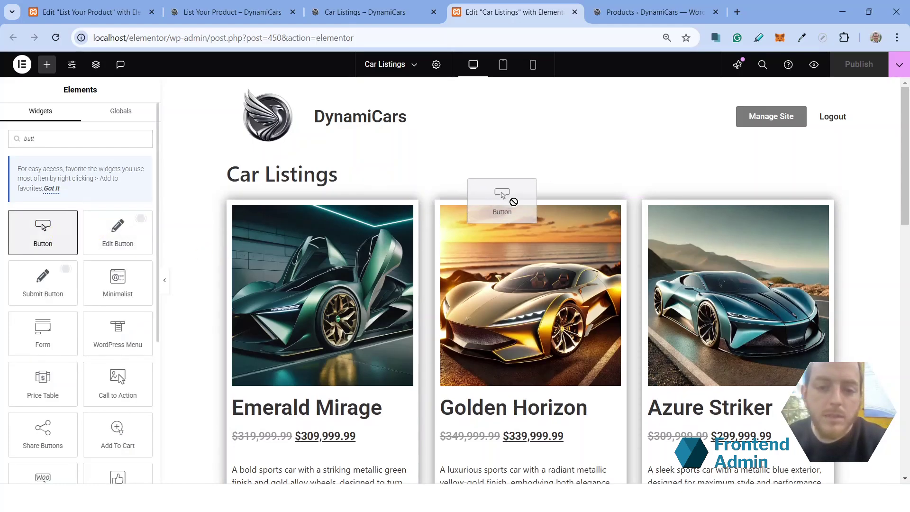
drag(514, 202, 511, 208)
click(76, 119)
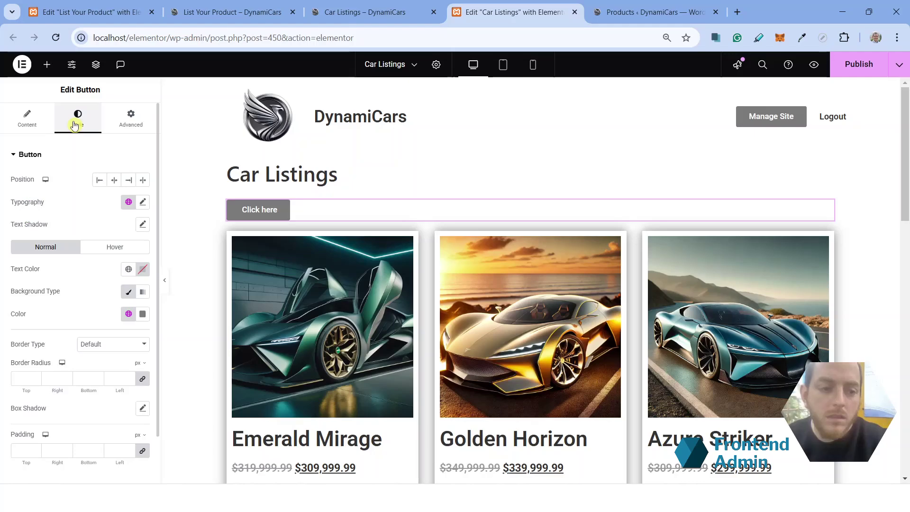
click(113, 181)
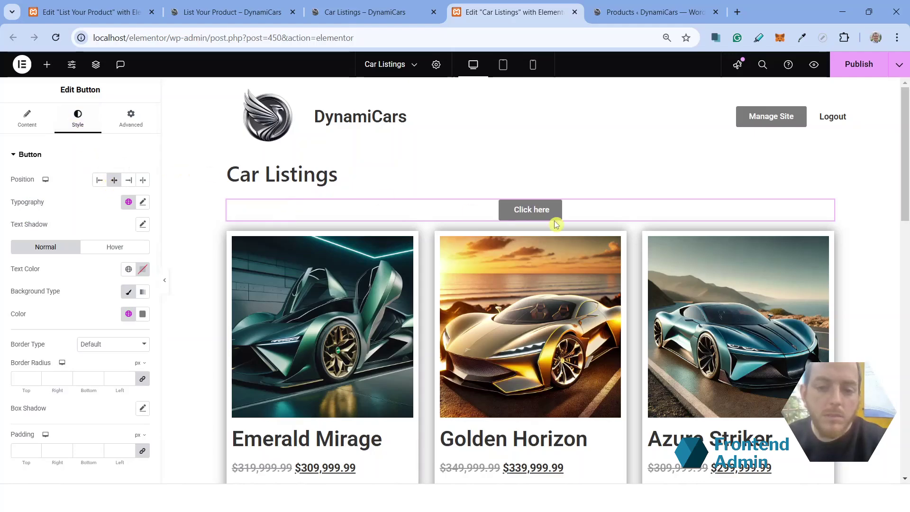
Step: Label the button 'Add You Car Listing', link it to List Your Product, and publish
click(22, 129)
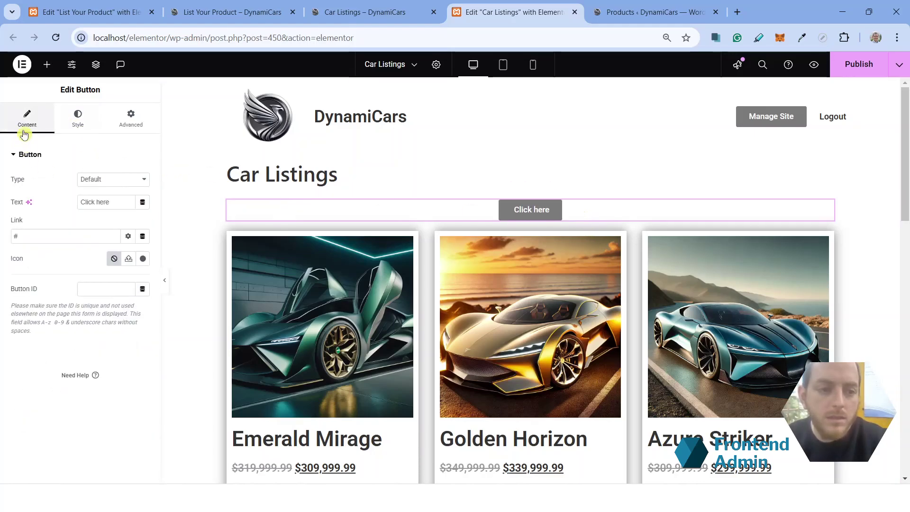
triple_click(125, 203)
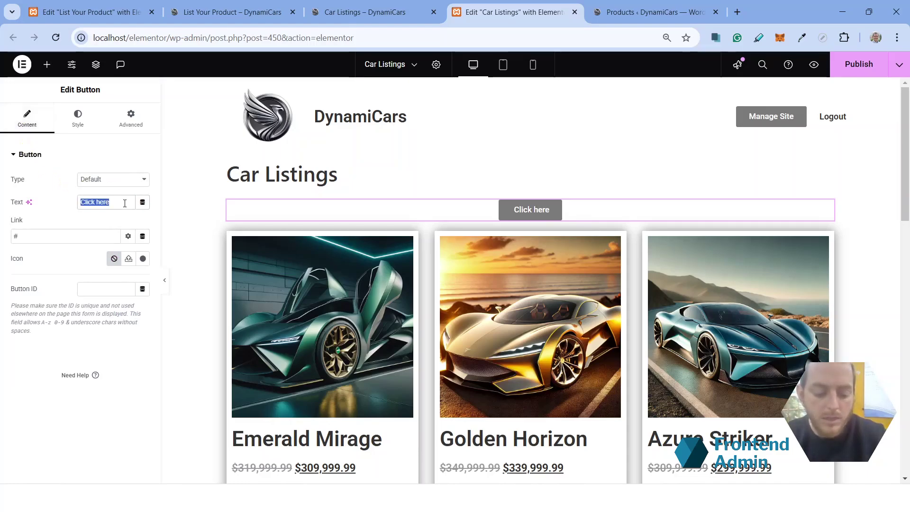
text(Add You)
text(Add You C)
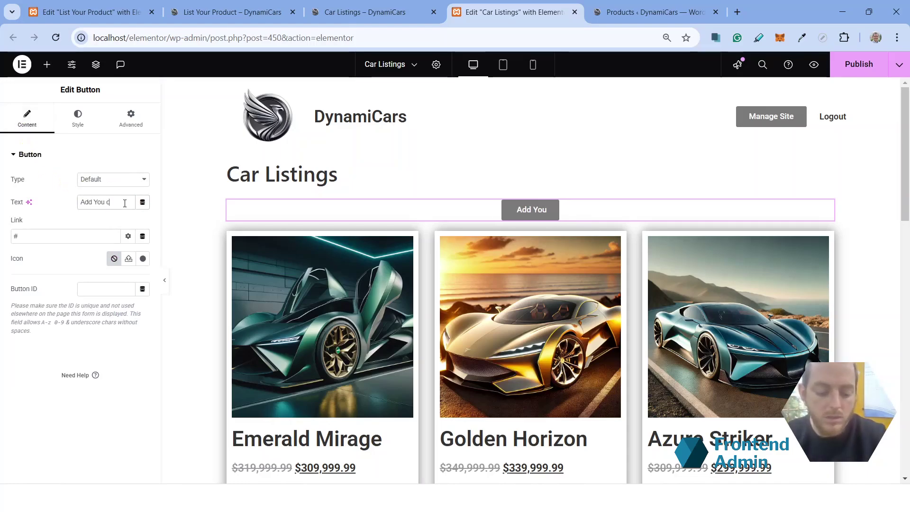
text(ar Listing)
double_click(38, 239)
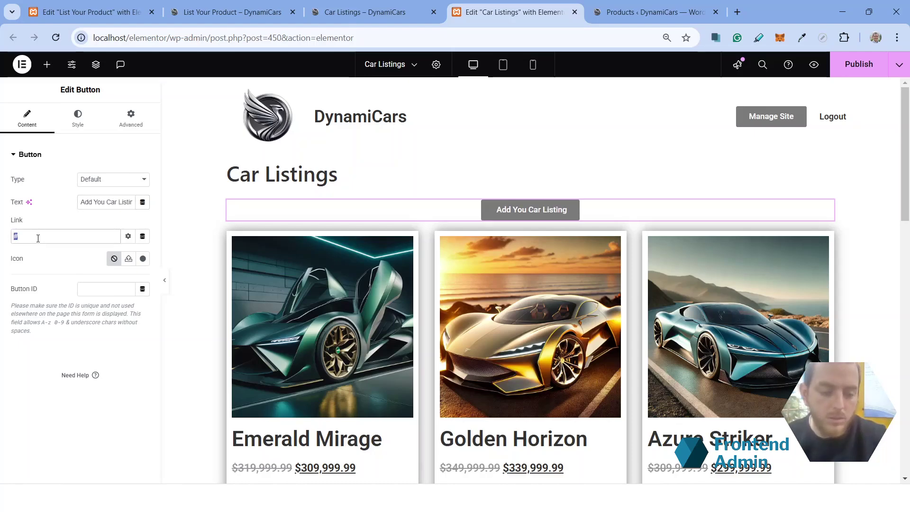
key(ctrl+v)
click(862, 67)
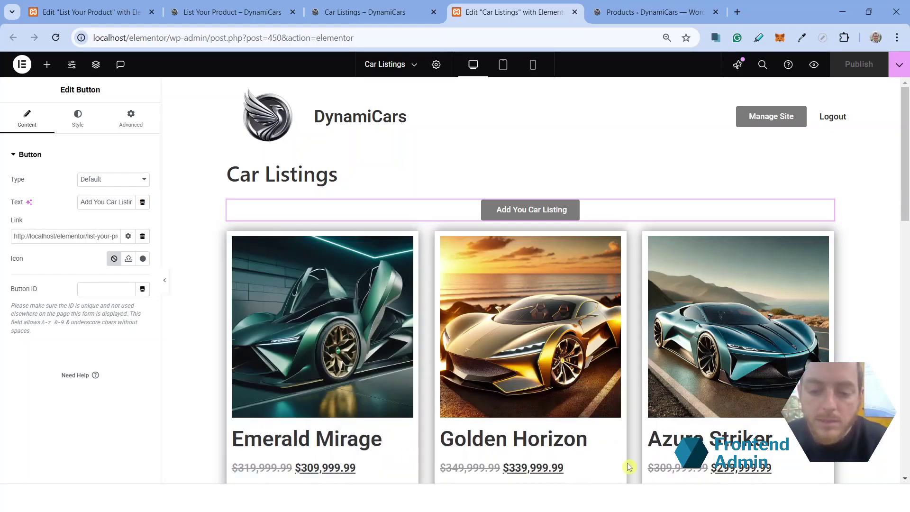
click(652, 440)
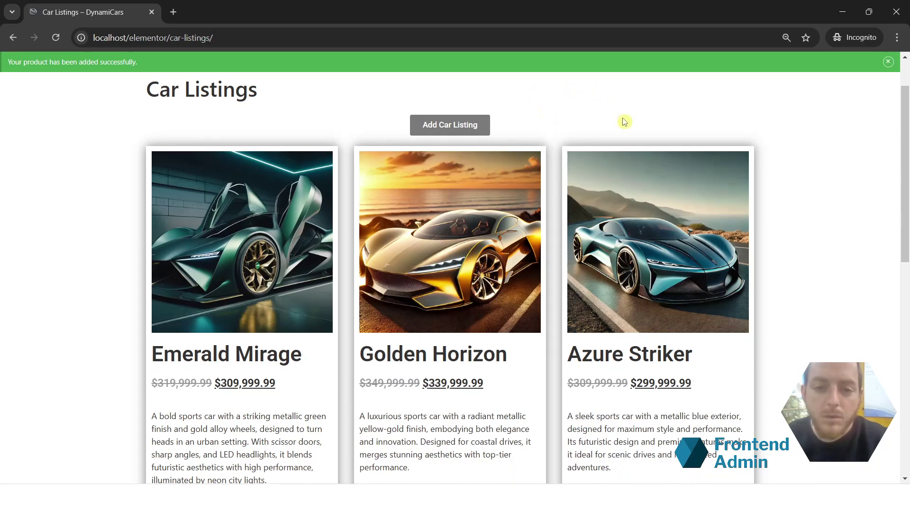
Step: Open the add-listing form from Car Listings and enter the title Silver Specter
click(888, 62)
scroll(281, 114, up, 1)
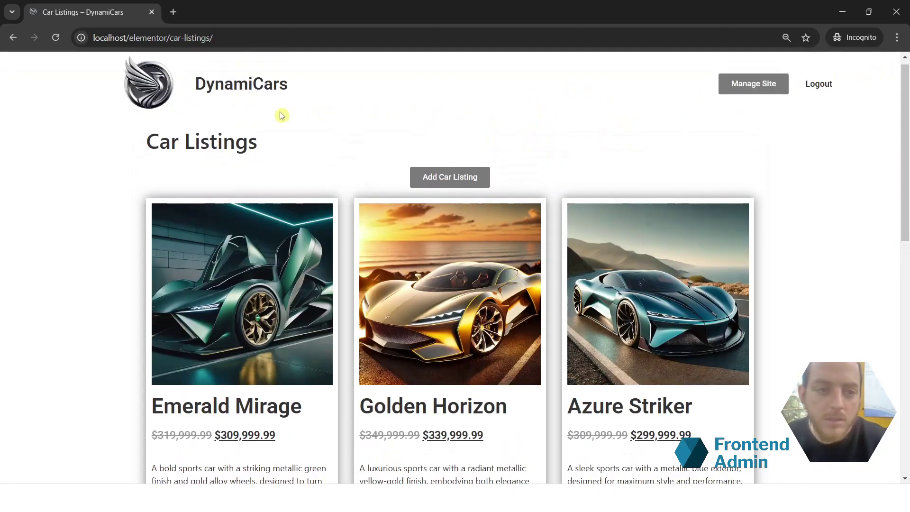
scroll(211, 135, down, 1)
scroll(210, 134, up, 1)
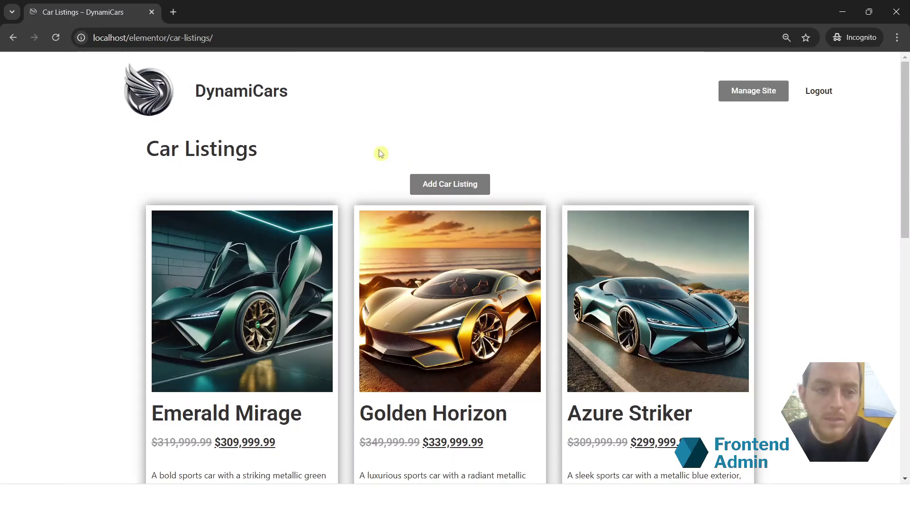
click(449, 185)
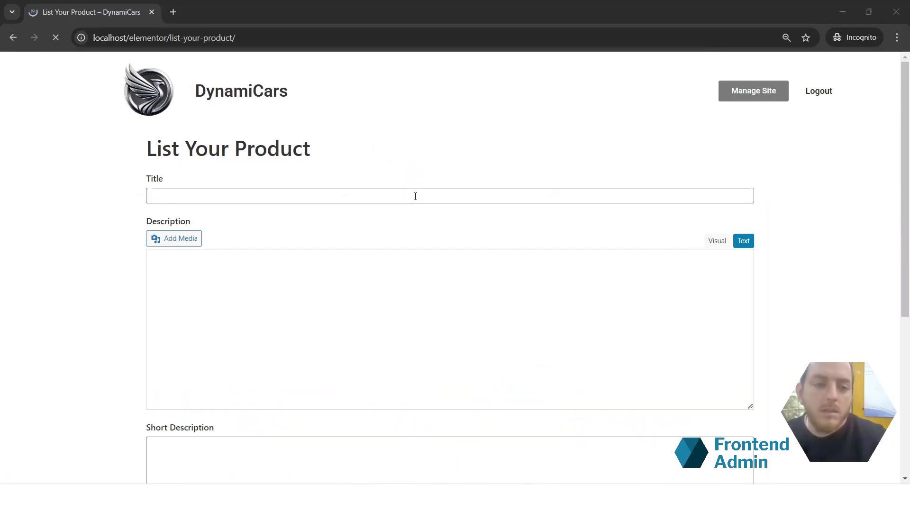
click(415, 195)
text(Silver Specter)
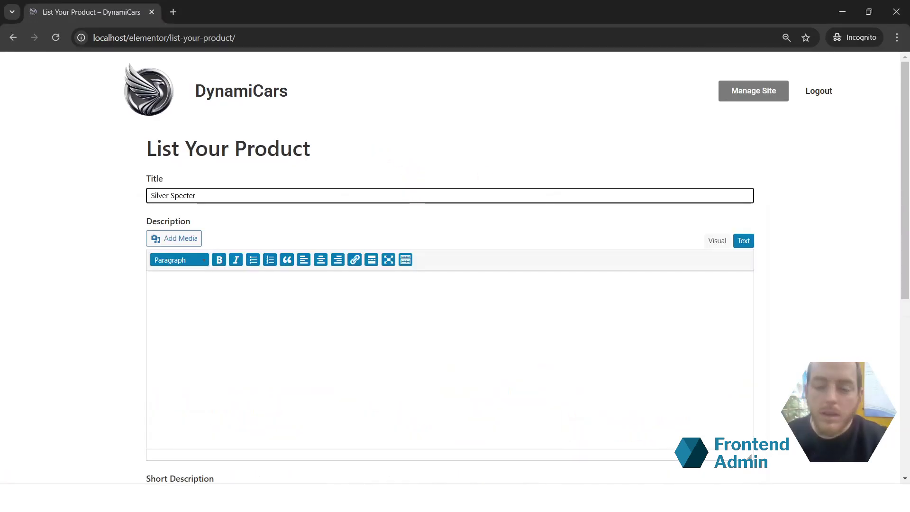
Step: Fill in the description, short description, price 399999.99 and sale price 389999.99
scroll(556, 172, down, 4)
scroll(486, 177, up, 1)
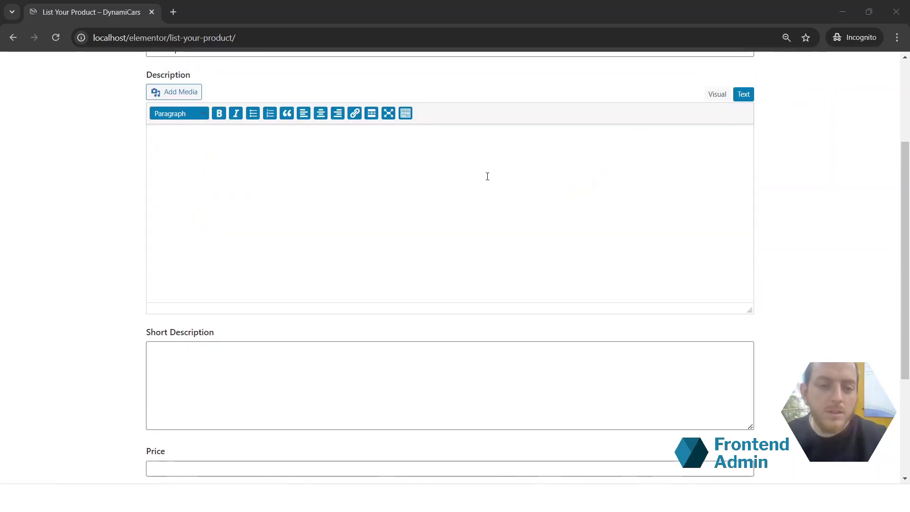
click(487, 176)
text(This wide-bodied metallic silver sports car radiates luxury and speed. Its glowing blue underlights, oversized rear tires, and aggressive design make it ideal for racetrack enthusiasts. The polished finish and intricate LED accents ensure it’s as visually stunning as it is powerful.)
scroll(473, 197, down, 1)
click(371, 324)
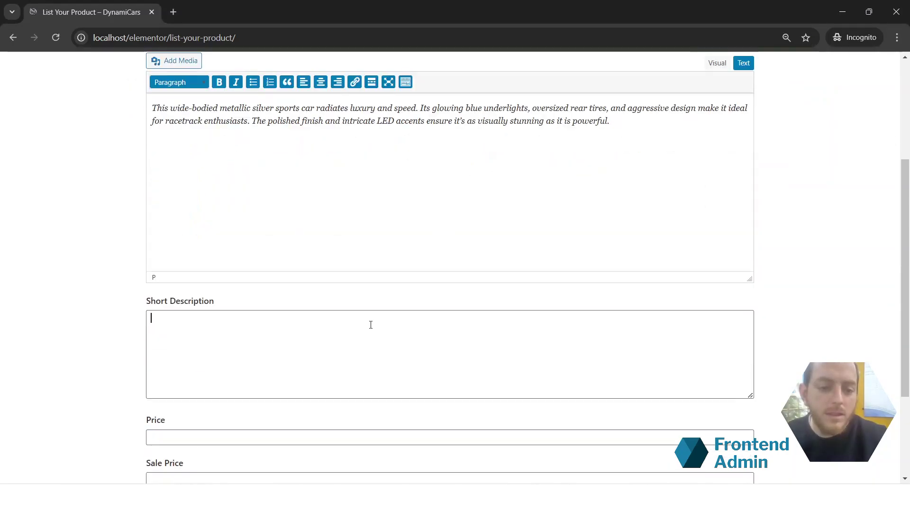
text(This wide-bodied metallic silver sports car radiates luxury and speed. Its glowing blue underlights, oversized rear tires, and aggressive design make it ideal for racetrack enthusiasts. The polished finish and intricate LED accents ensure it’s as visually stunning as it is powerful.)
scroll(567, 246, down, 2)
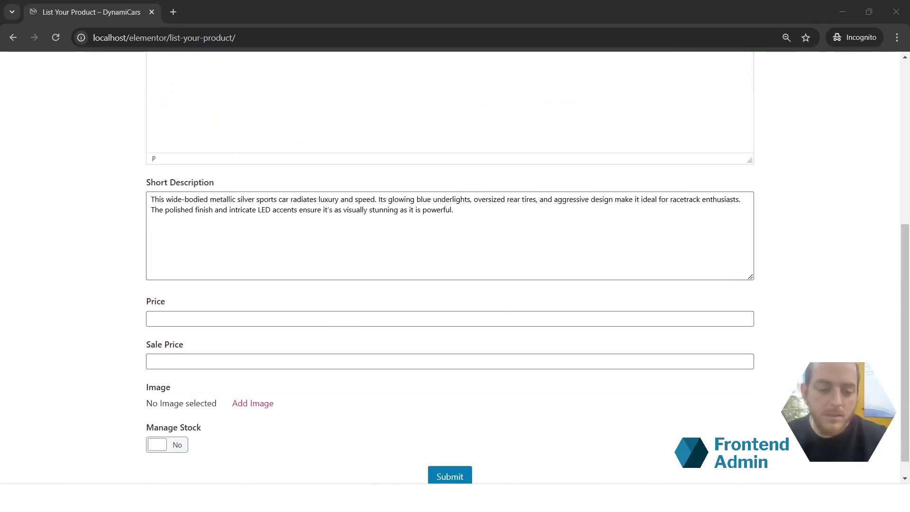
click(195, 324)
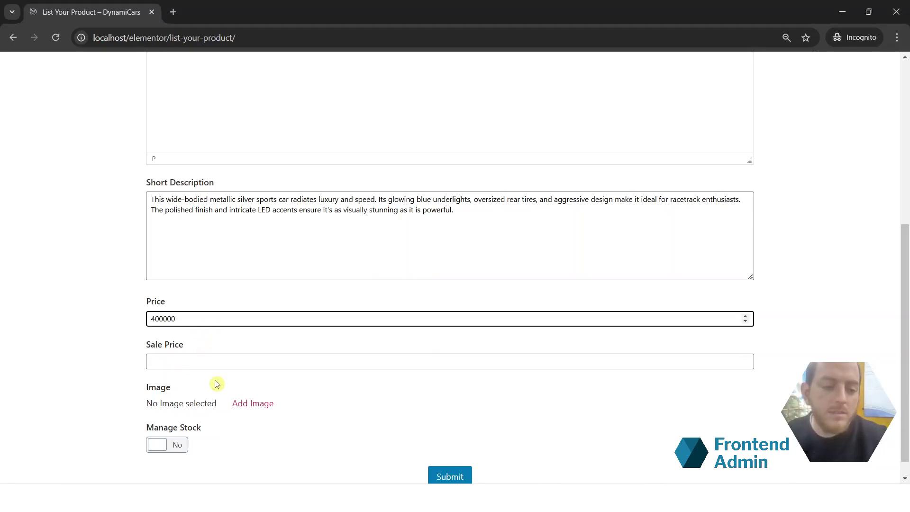
click(215, 362)
text(400000)
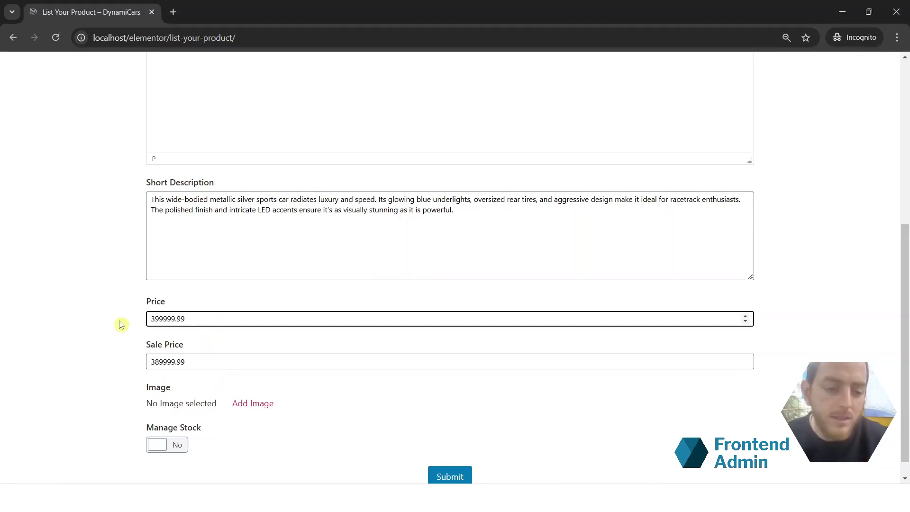
scroll(138, 331, down, 1)
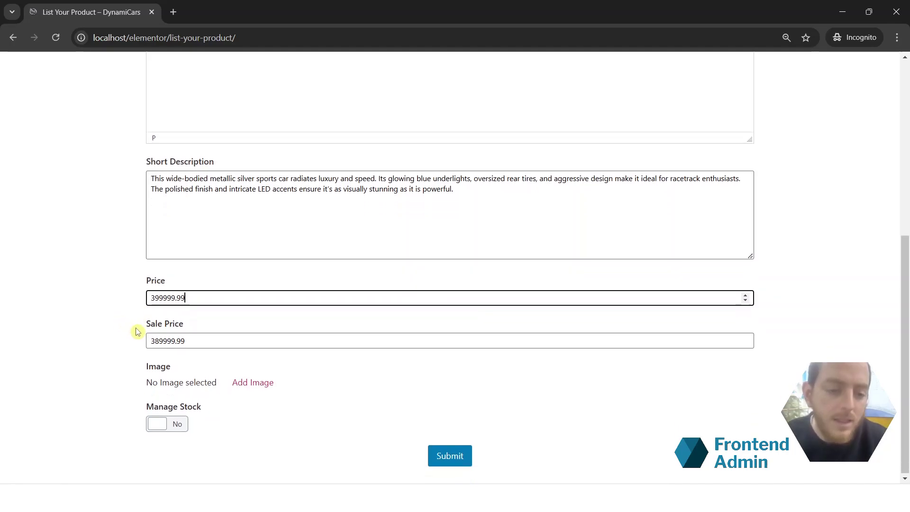
Step: Choose the teal-lit silver sports car image for the product
click(251, 382)
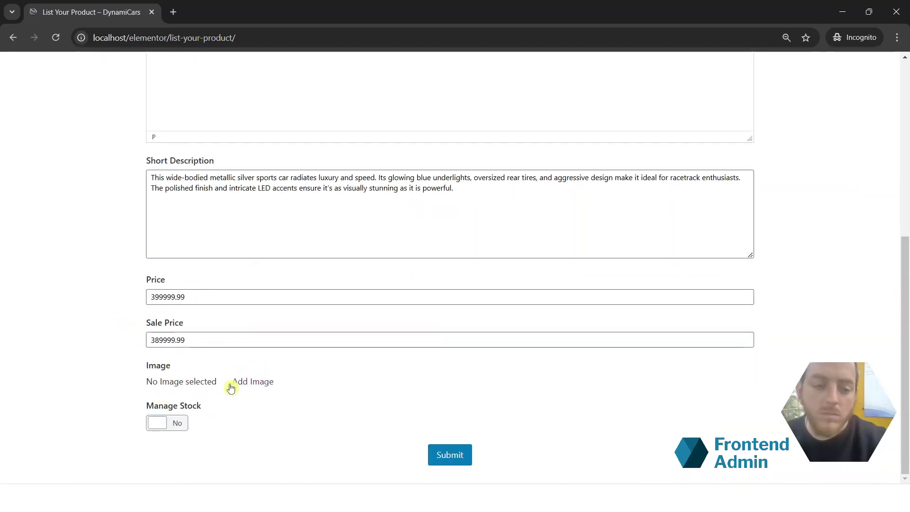
click(230, 385)
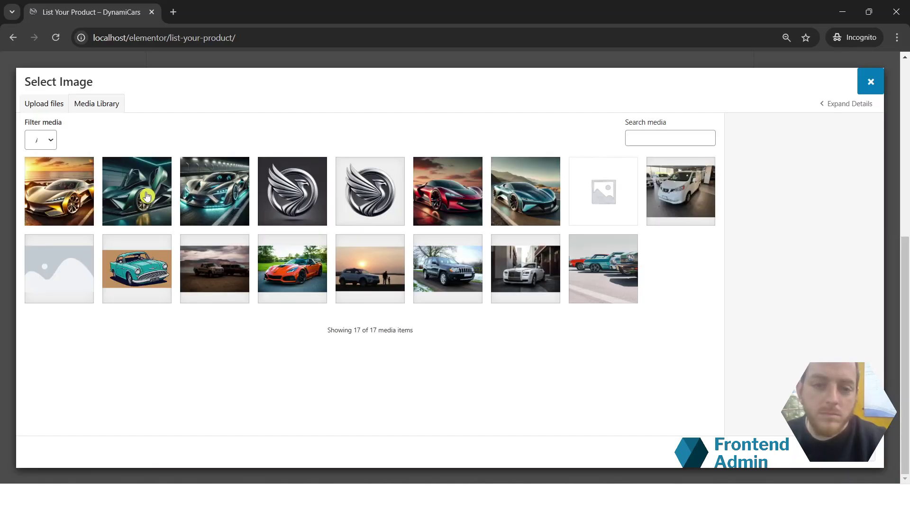
click(208, 204)
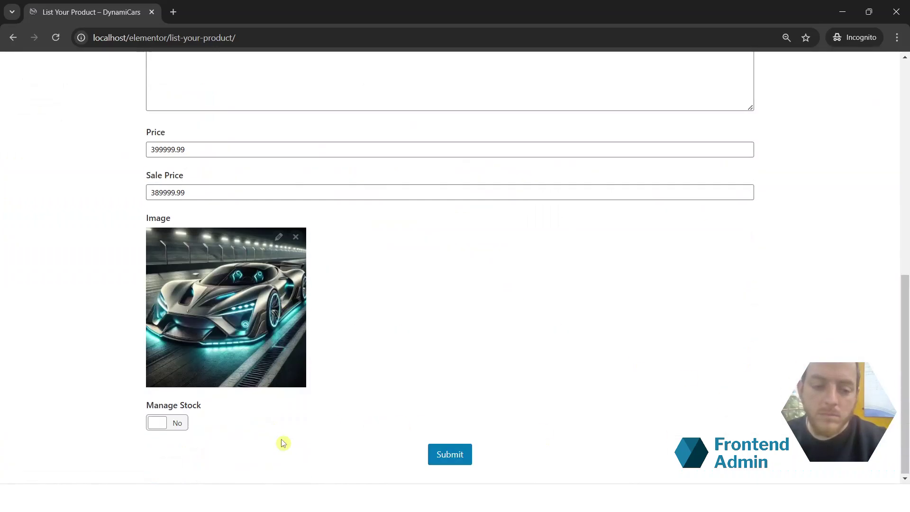
Step: Enable Manage Stock with Stock Quantity 3 and submit the Silver Specter listing
click(172, 424)
scroll(174, 430, down, 1)
scroll(174, 430, down, 1)
click(186, 357)
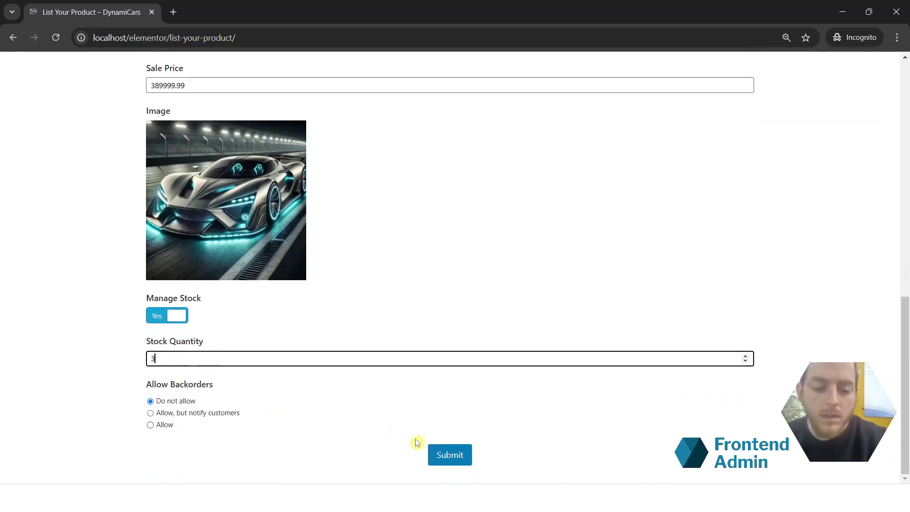
click(464, 464)
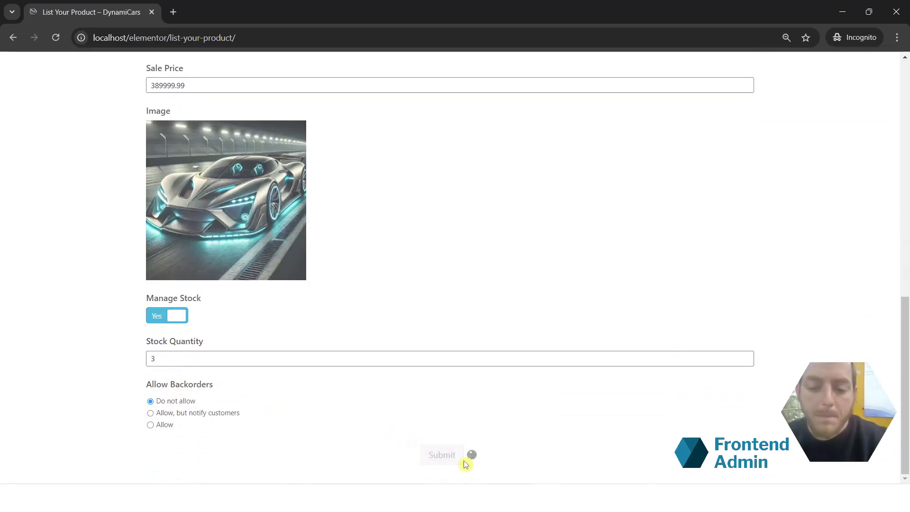